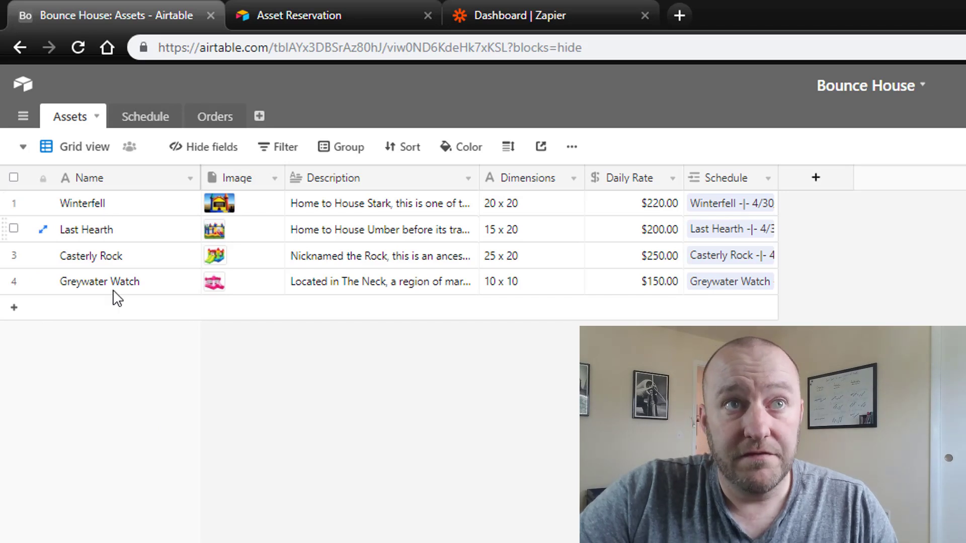
click(235, 210)
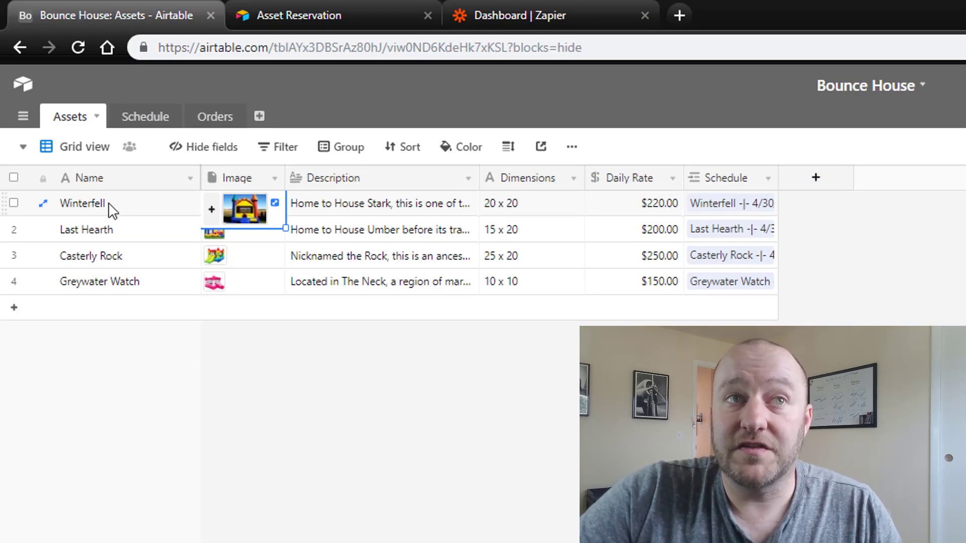
drag(112, 207, 129, 302)
click(428, 506)
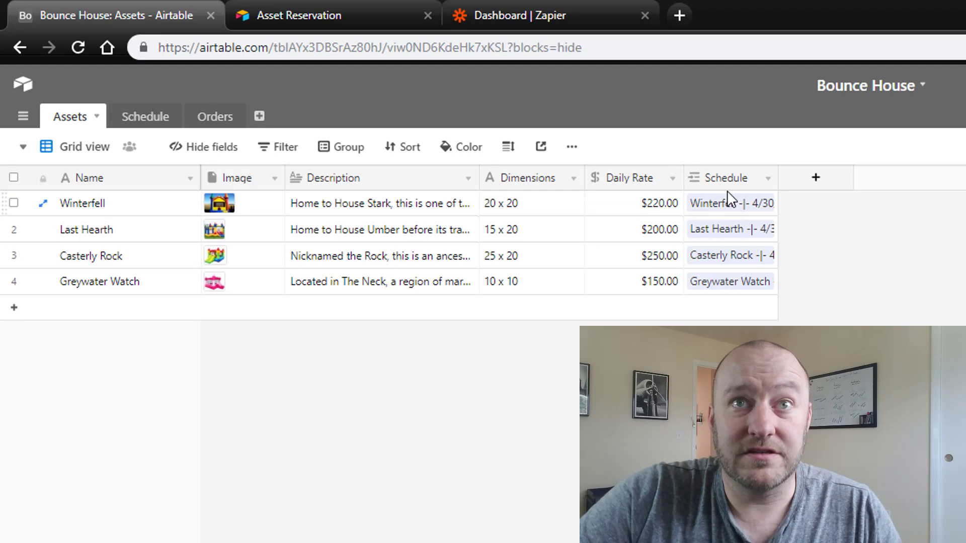
Inspect Winterfell's 4/22 and 4/23/2019 Schedule records with their $220.00 rates, then go to Orders.
click(146, 124)
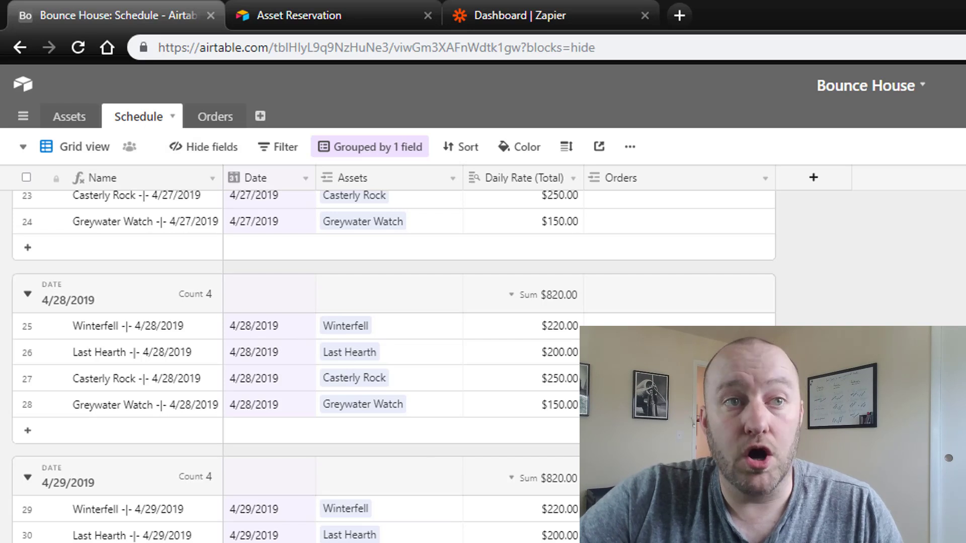
scroll(276, 289, up, 15)
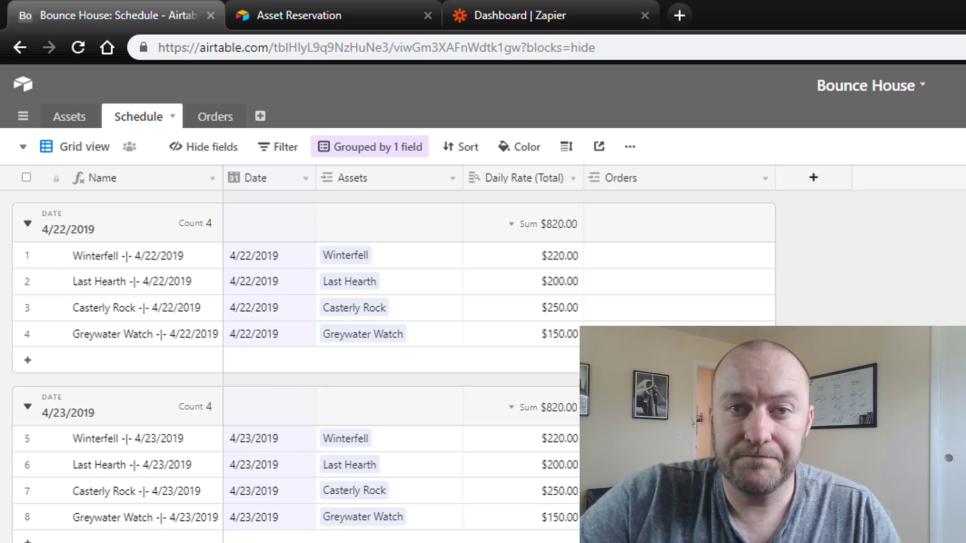
click(269, 448)
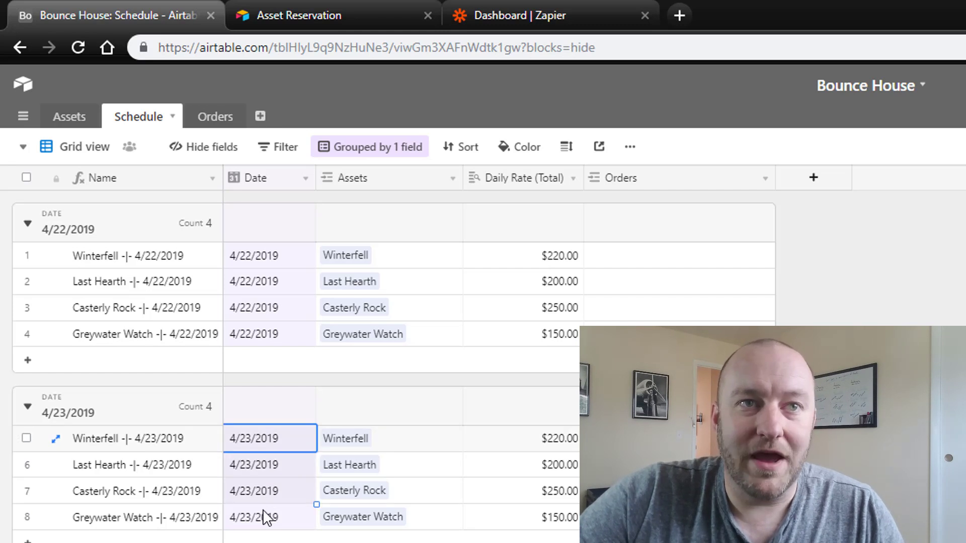
click(525, 449)
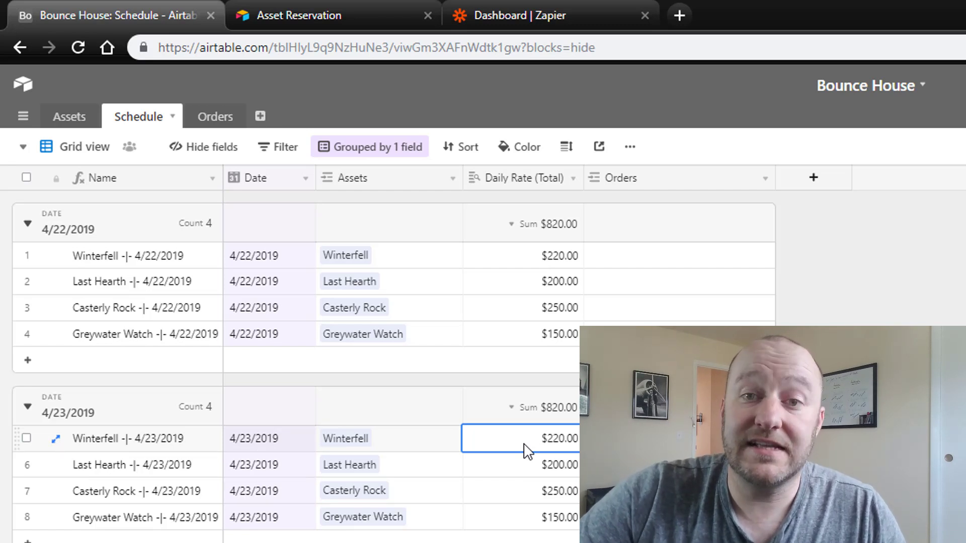
click(398, 260)
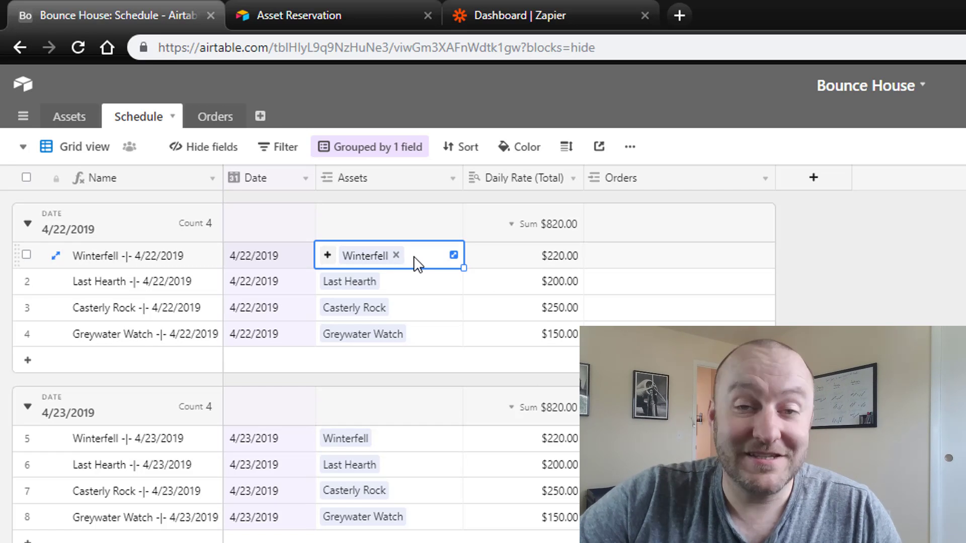
click(543, 261)
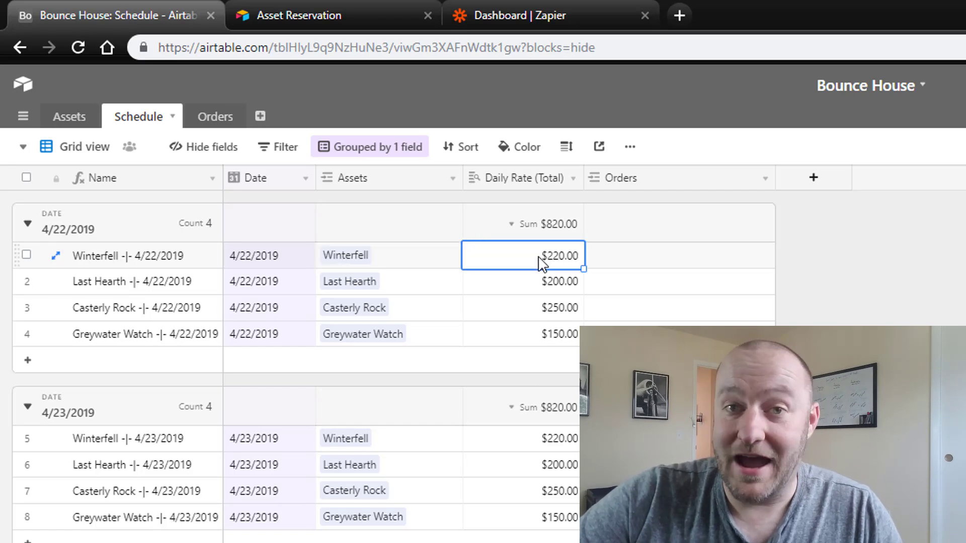
click(944, 319)
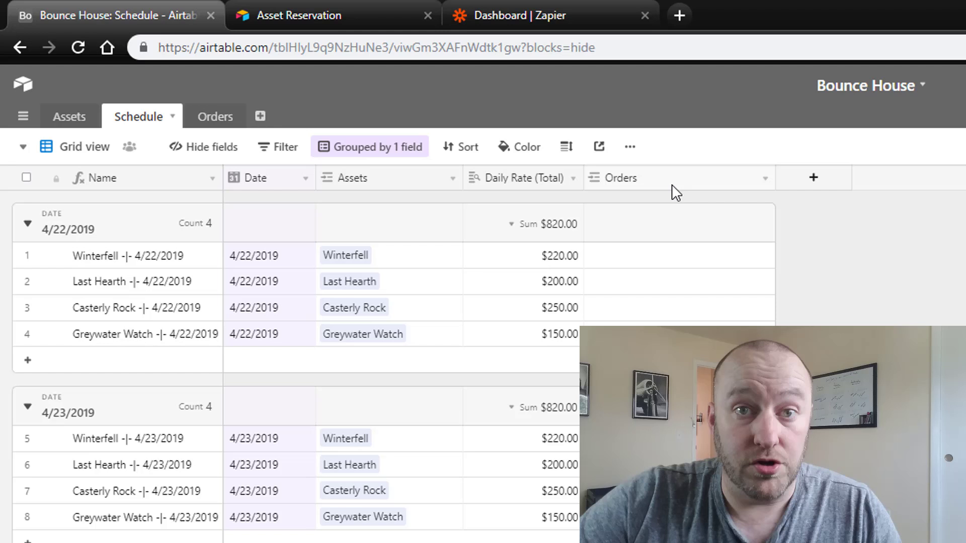
click(221, 117)
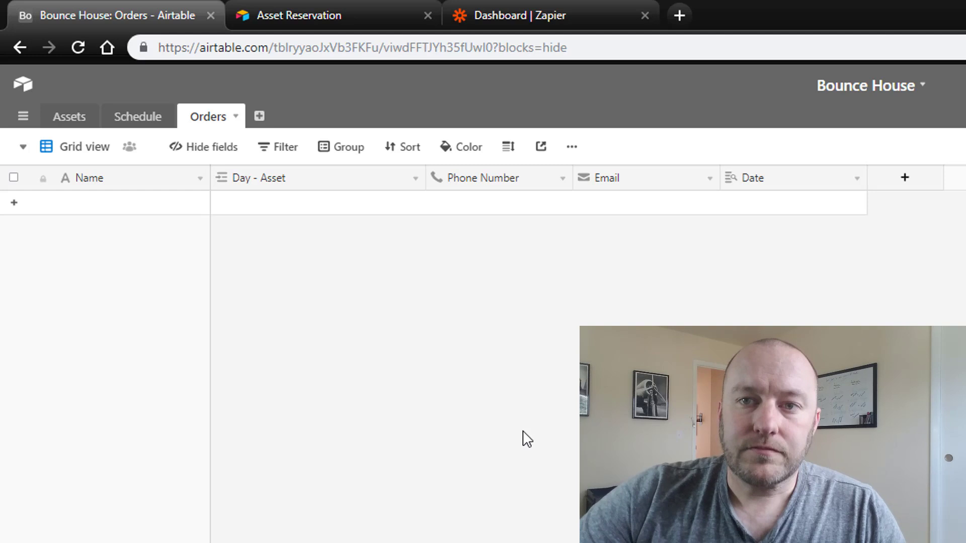
Switch the Assets table to its Gallery view.
click(70, 124)
click(84, 152)
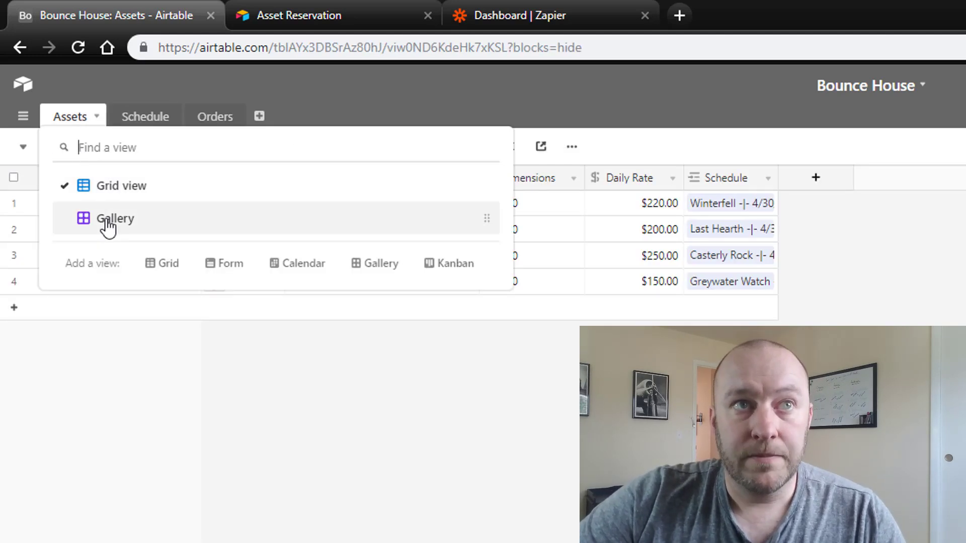
click(103, 217)
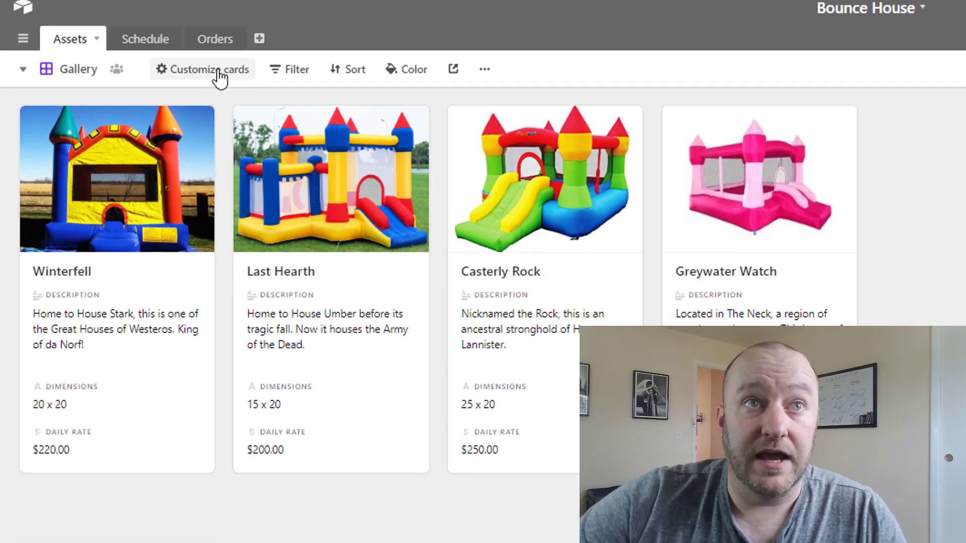
Customize the gallery cards, toggling the Image and Daily Rate fields and keeping Daily Rate shown.
click(213, 142)
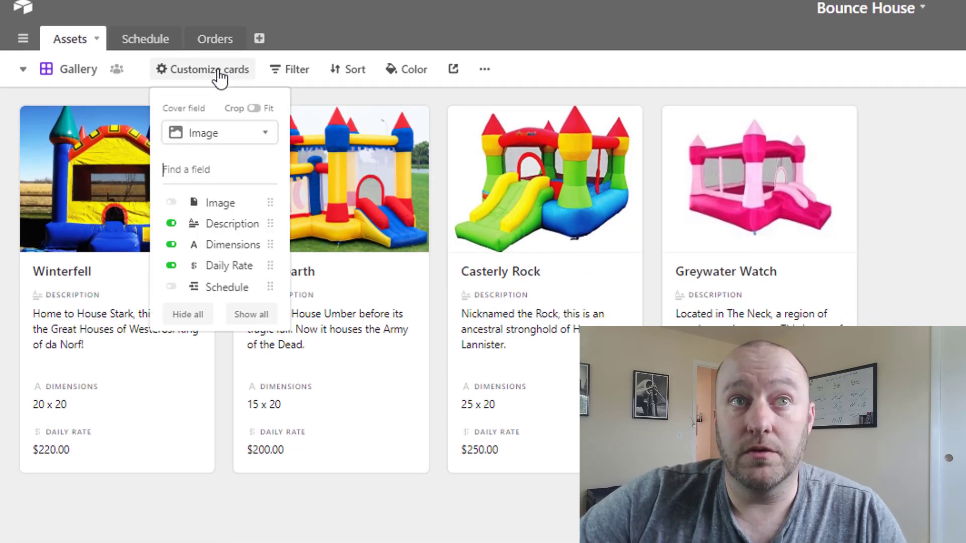
click(171, 203)
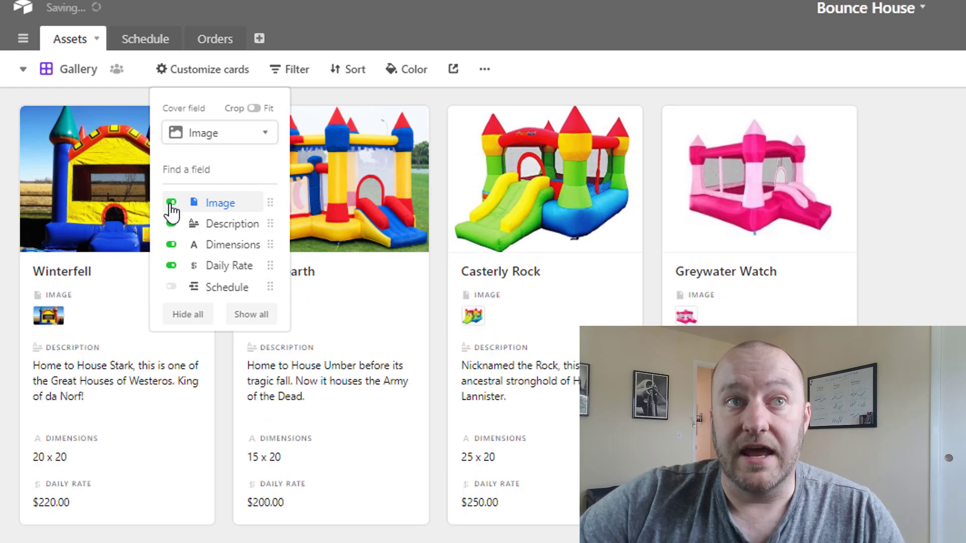
click(172, 203)
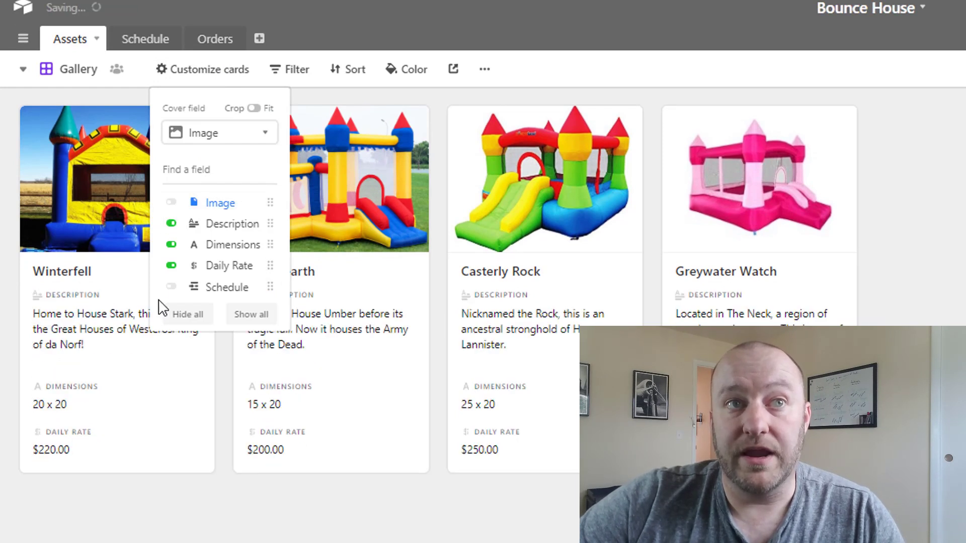
click(172, 266)
click(172, 266)
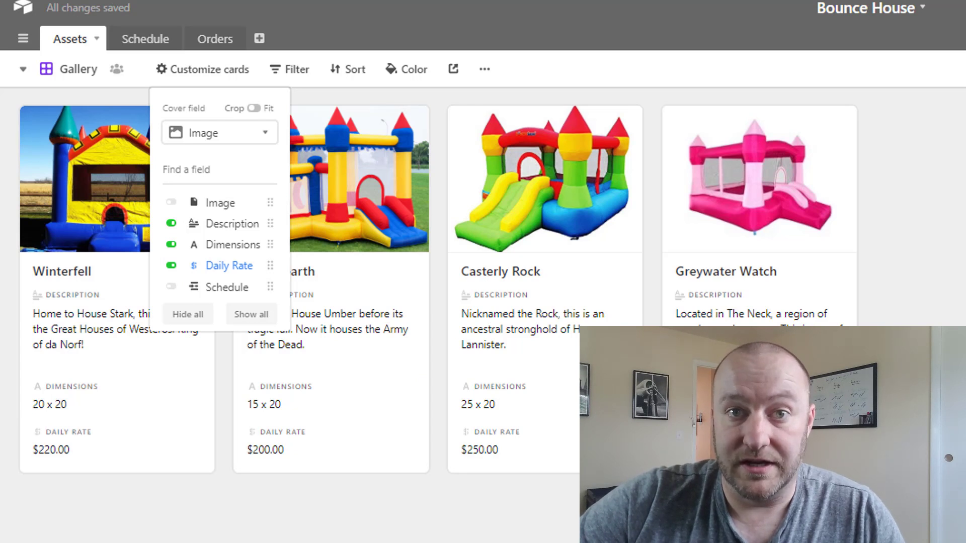
key(Escape)
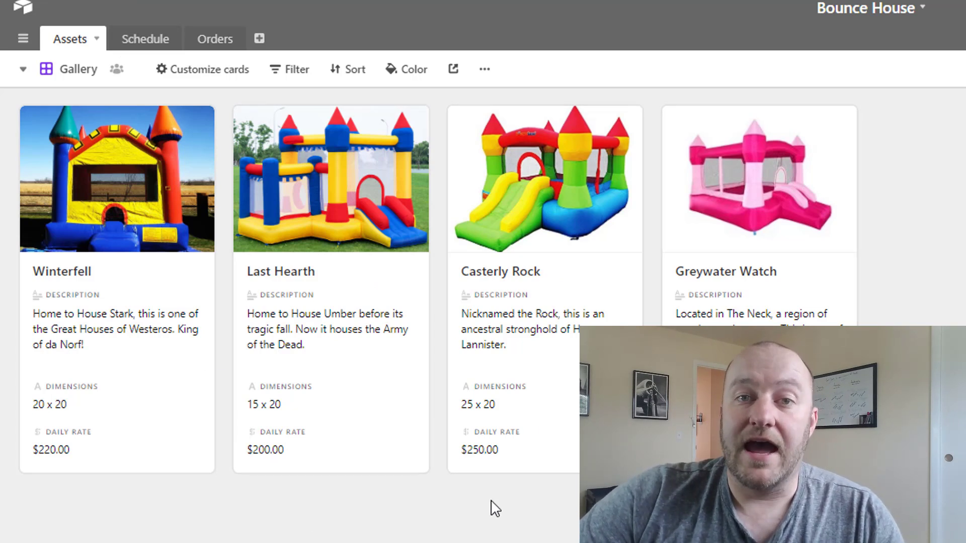
Preview the Orders table's Asset Reservation form view, including reordering the Name question.
click(214, 45)
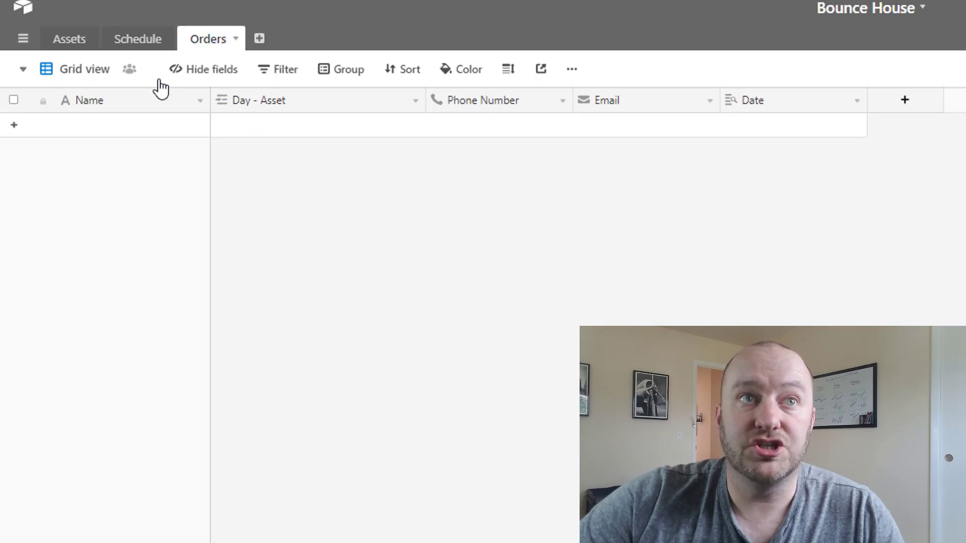
click(71, 73)
click(120, 146)
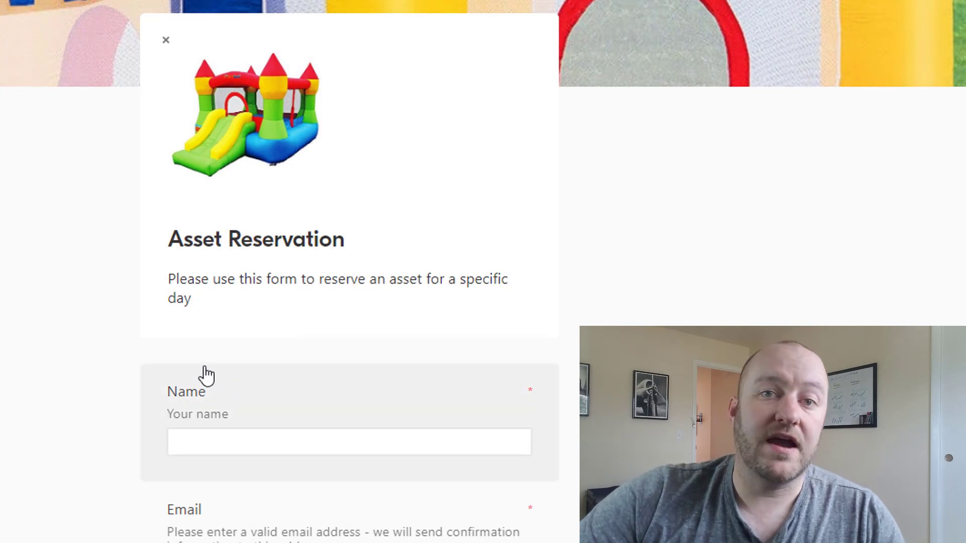
drag(207, 385, 230, 396)
scroll(331, 205, down, 9)
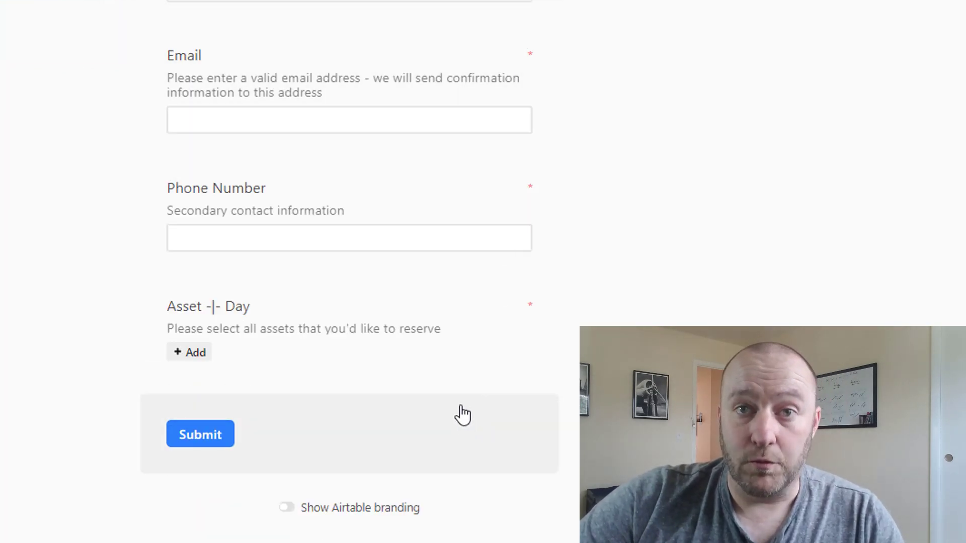
scroll(432, 375, up, 3)
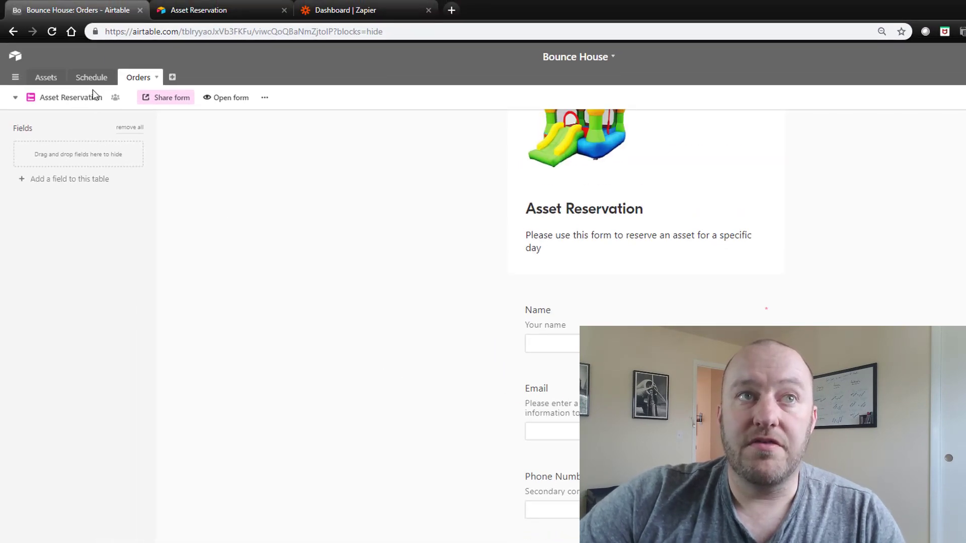
Return Orders to Grid view and look over the shared form page in the browser.
click(87, 99)
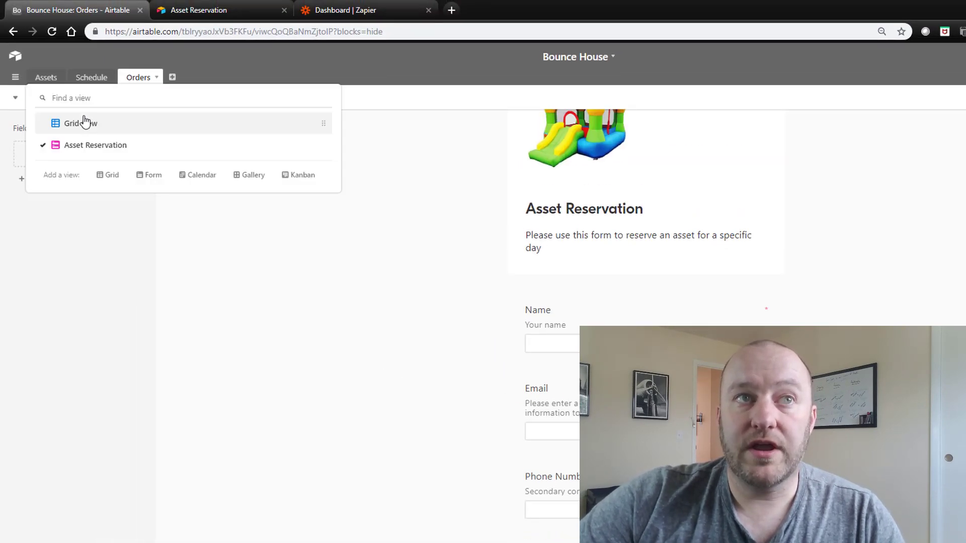
click(86, 123)
click(228, 13)
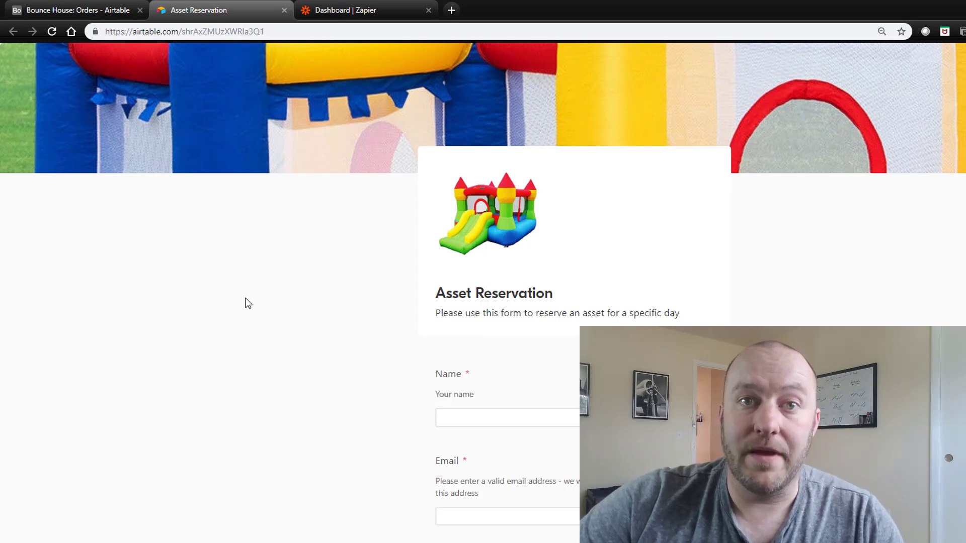
scroll(247, 303, down, 4)
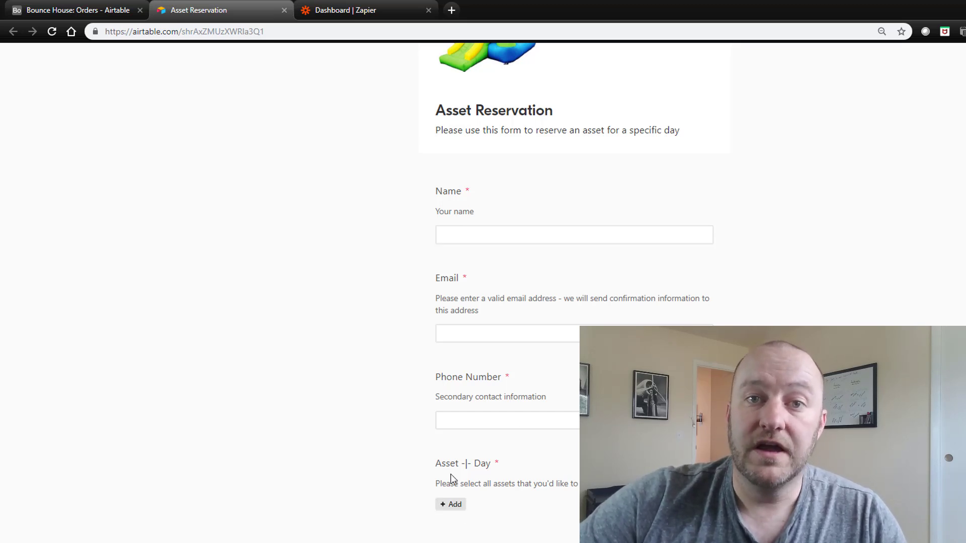
scroll(245, 365, up, 3)
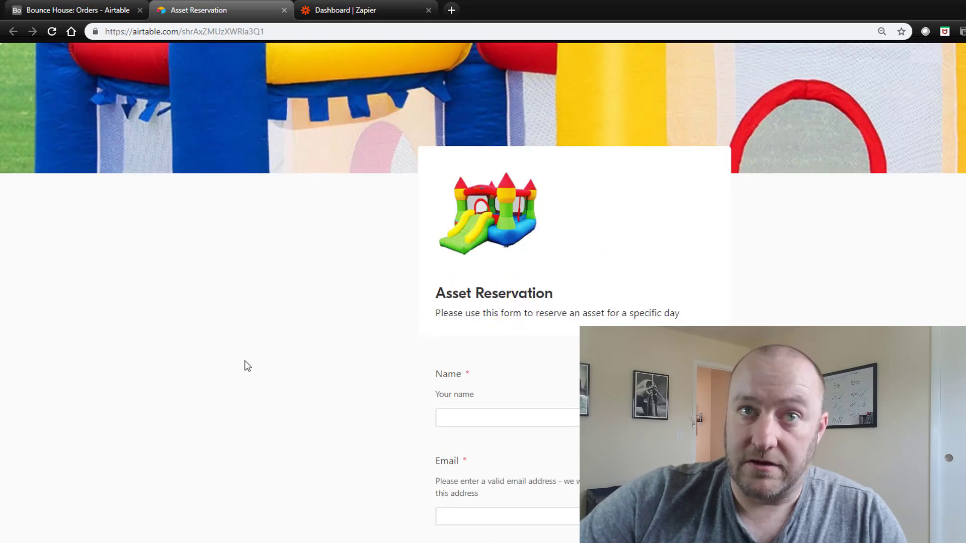
Back in the Schedule table, select the four 4/22/2019 records' dates and asset links.
click(106, 10)
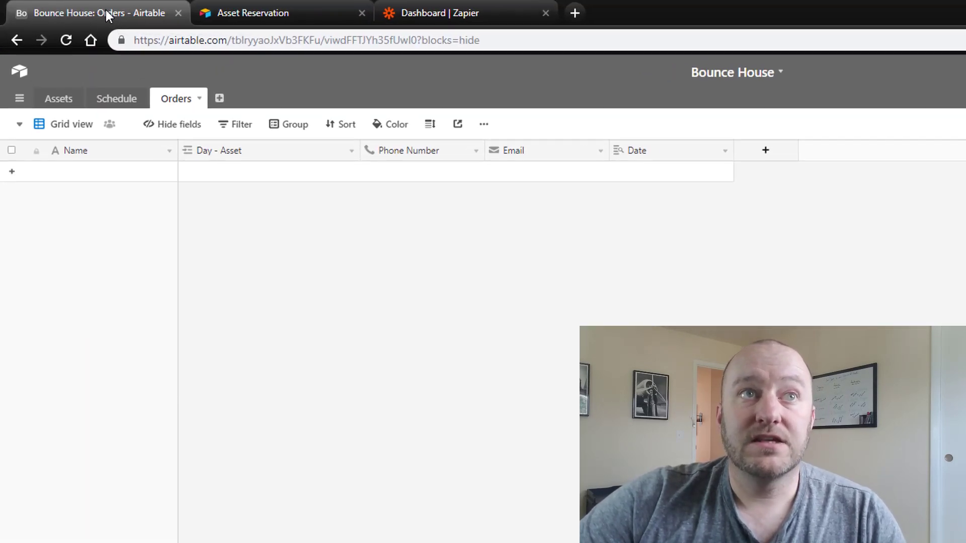
click(126, 107)
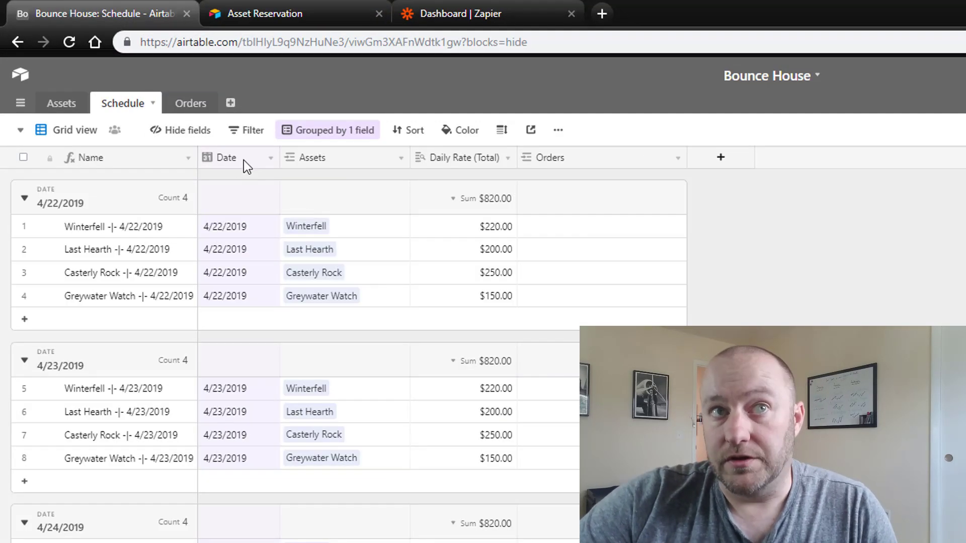
drag(243, 229, 252, 307)
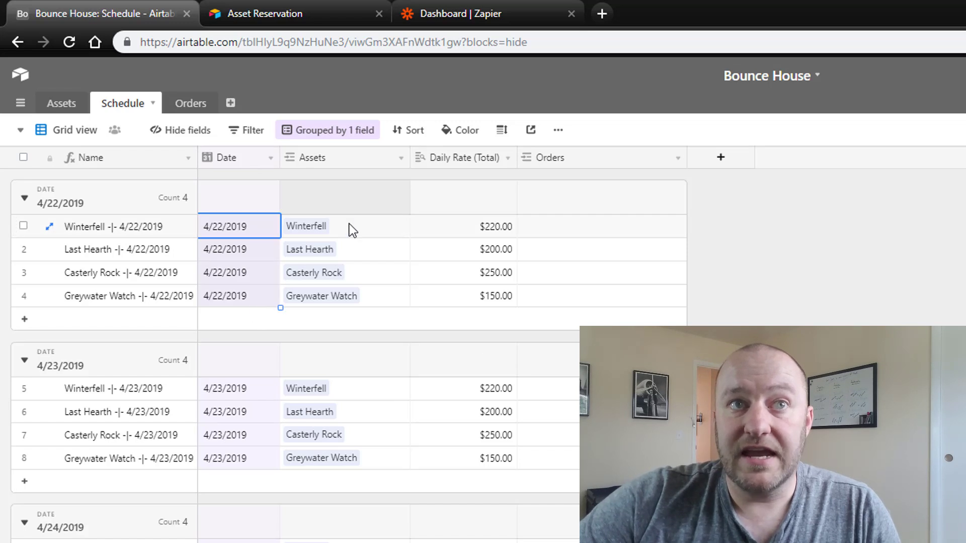
drag(354, 235, 370, 293)
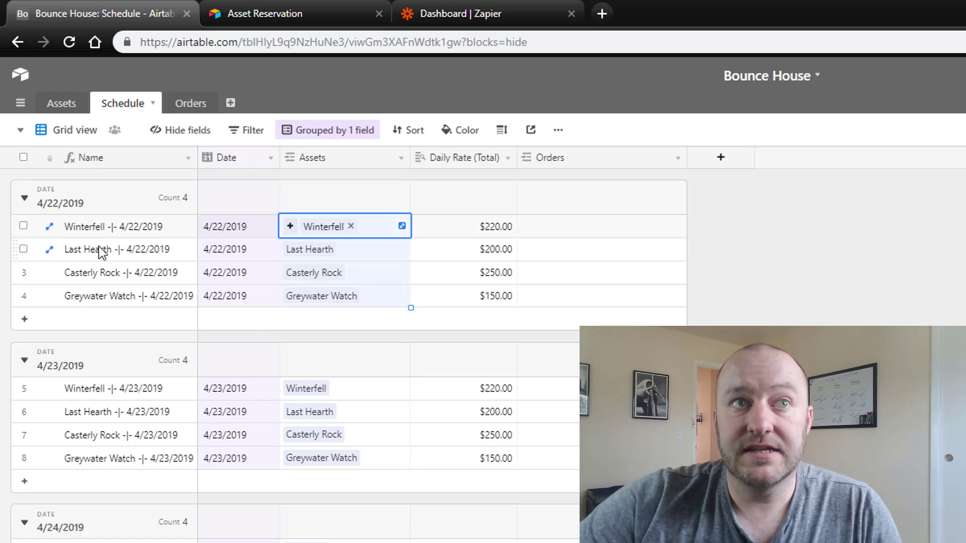
double_click(111, 230)
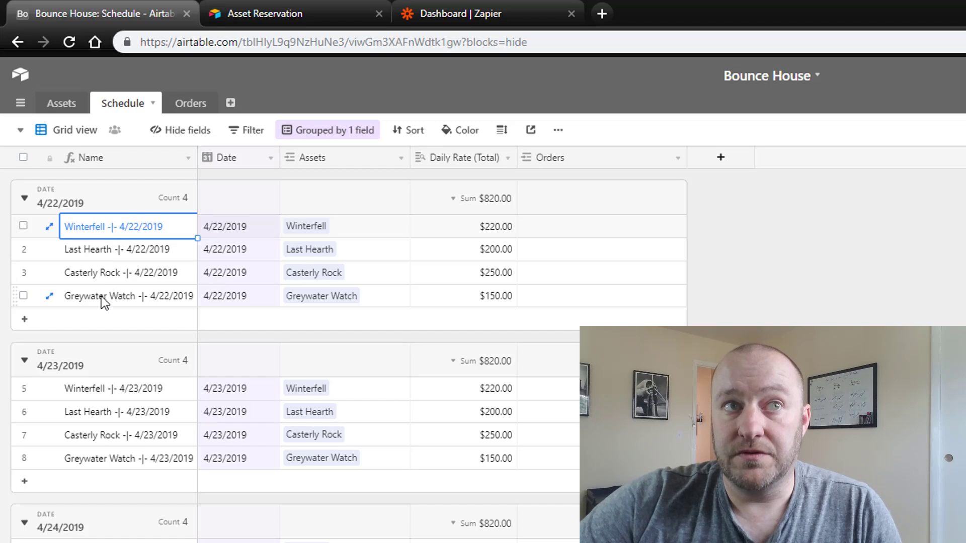
click(234, 232)
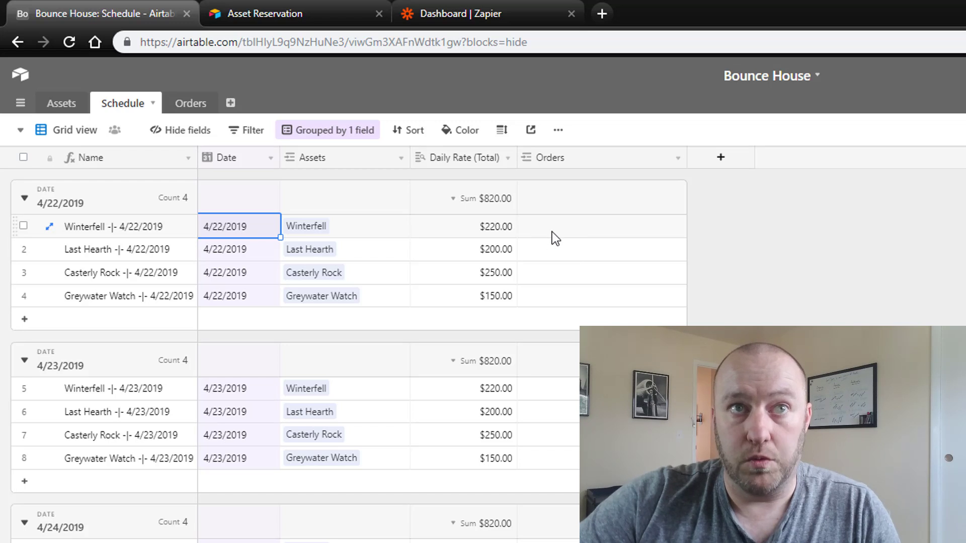
Switch to the Available view, check its filter, and inspect Winterfell 4/22/2019's empty Orders link.
click(79, 132)
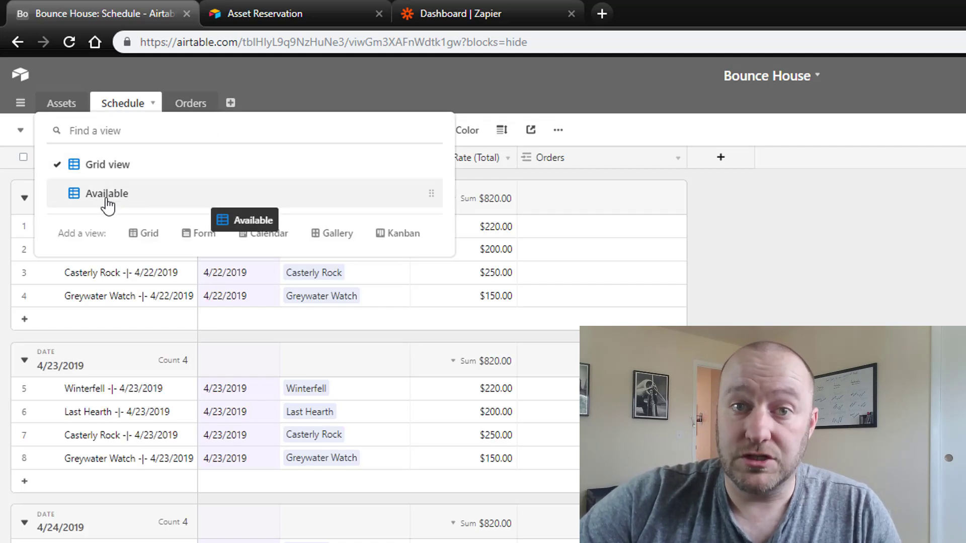
click(107, 194)
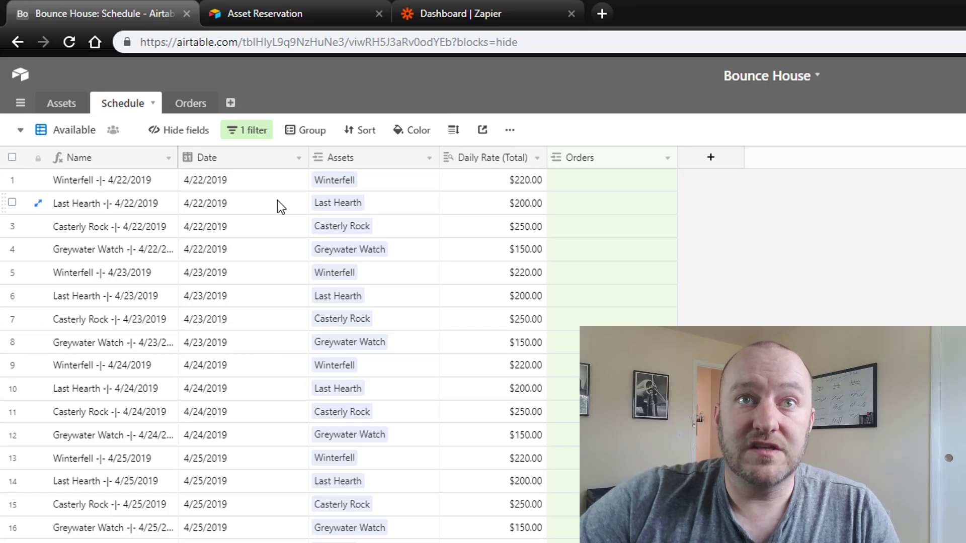
click(253, 131)
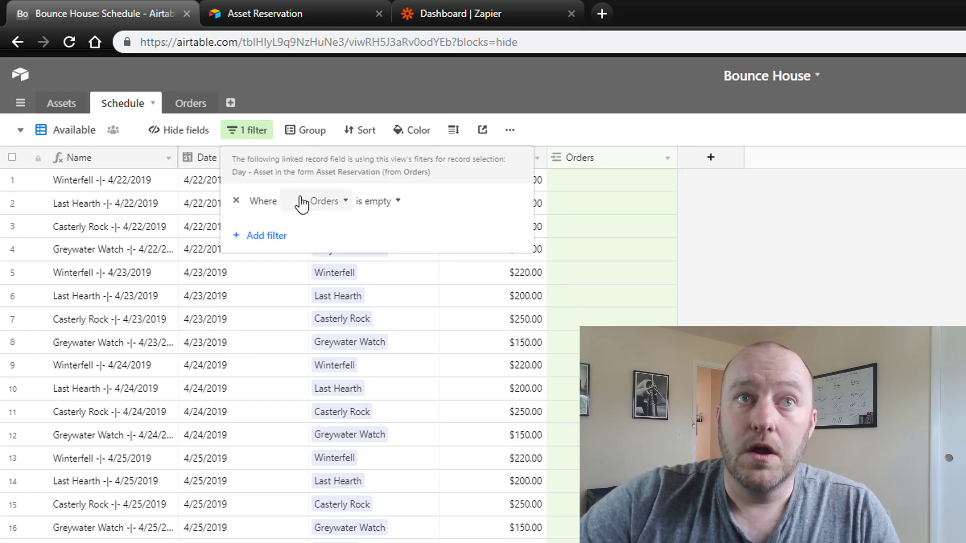
click(618, 265)
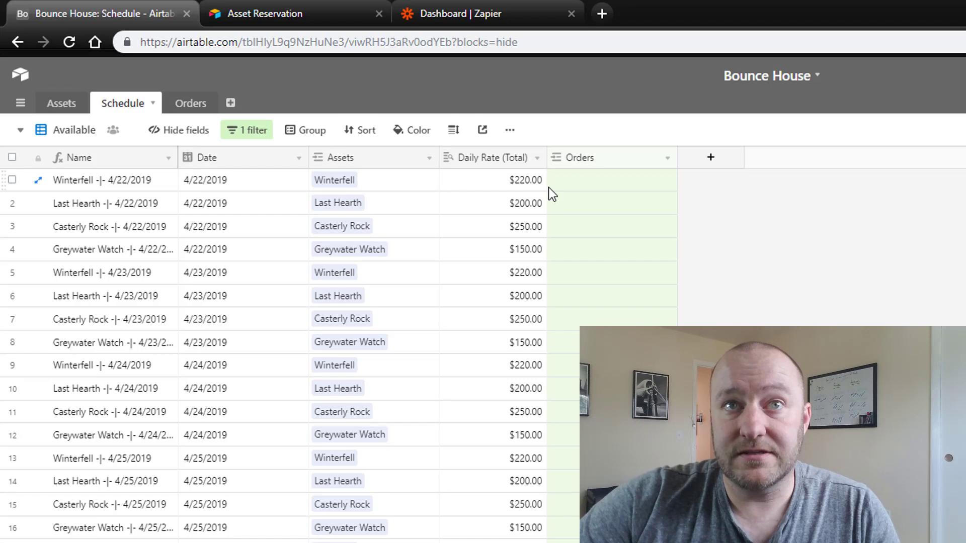
click(574, 183)
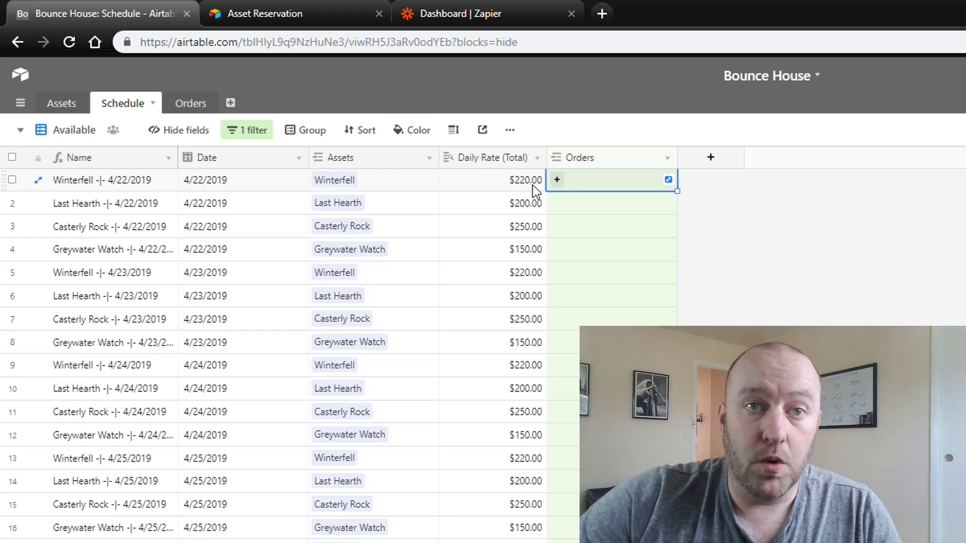
Return Schedule to the date-grouped Grid view and list the Orders table's views.
click(93, 135)
click(99, 170)
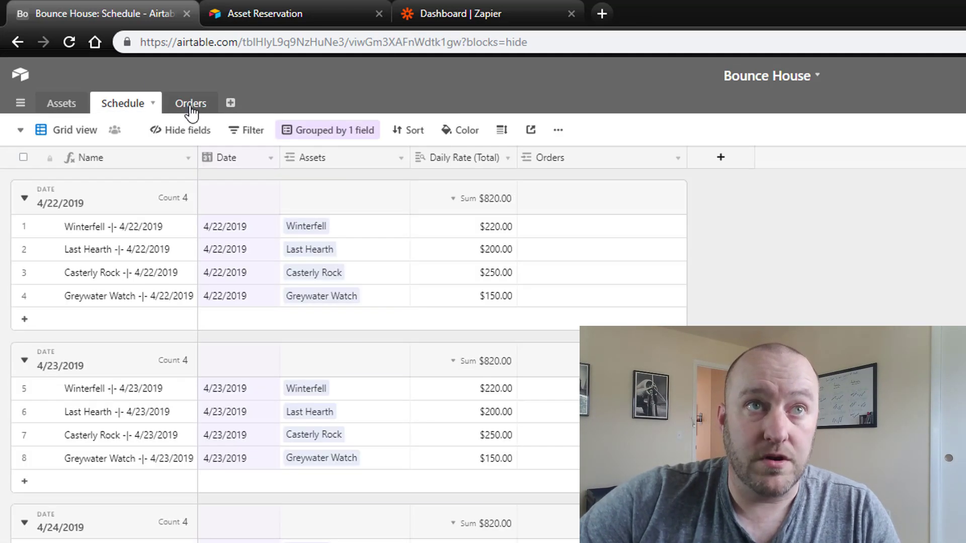
click(192, 107)
click(71, 132)
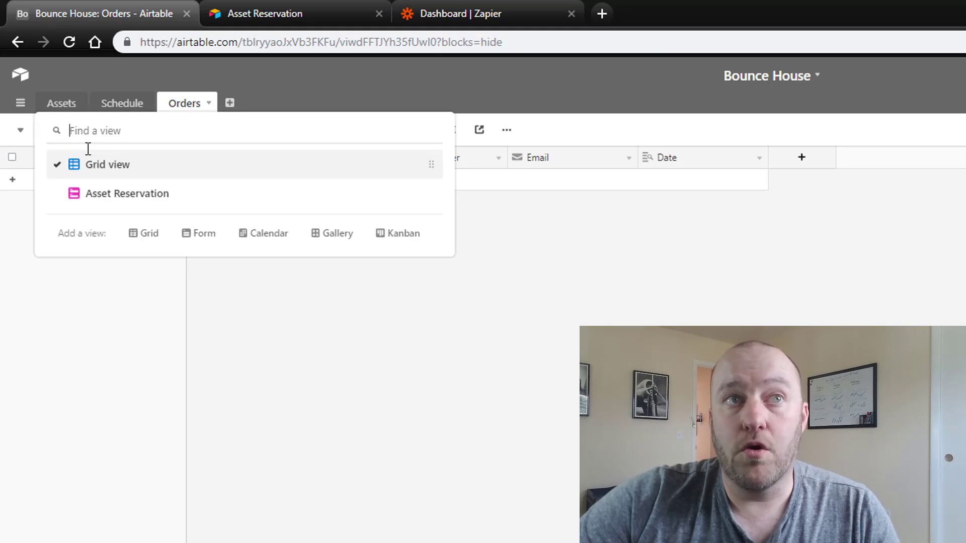
Confirm the Asset Reservation form's Asset -|- Day field is limited to the Available view.
click(101, 200)
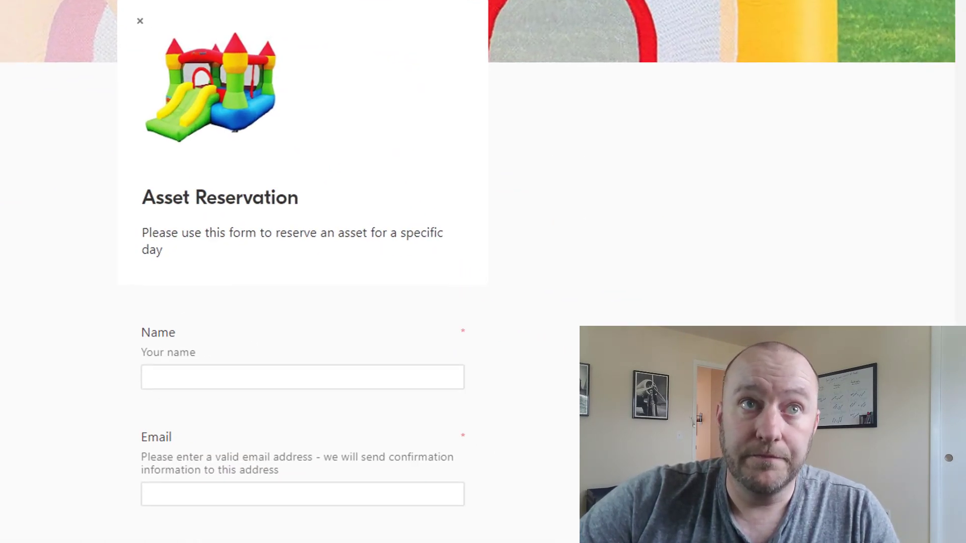
scroll(248, 190, down, 10)
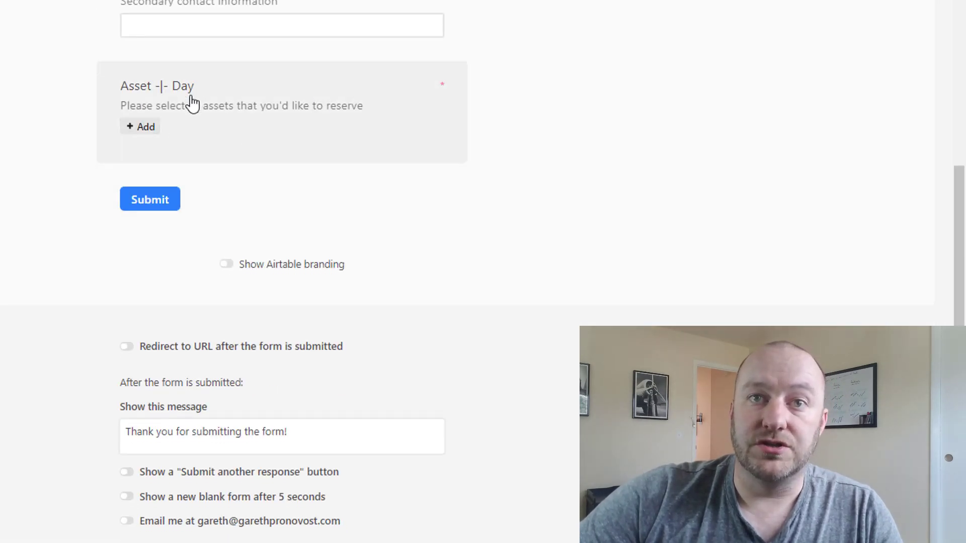
click(189, 99)
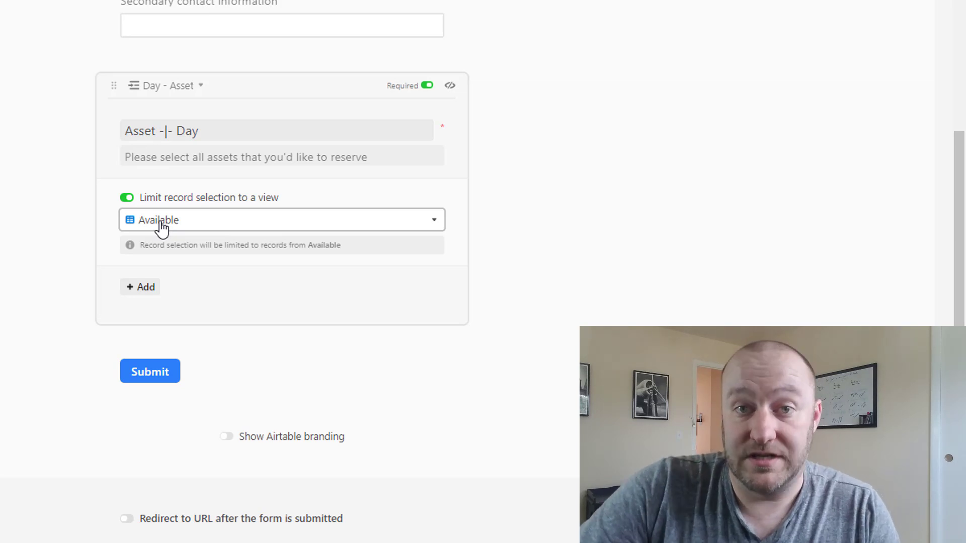
click(66, 198)
scroll(282, 272, up, 15)
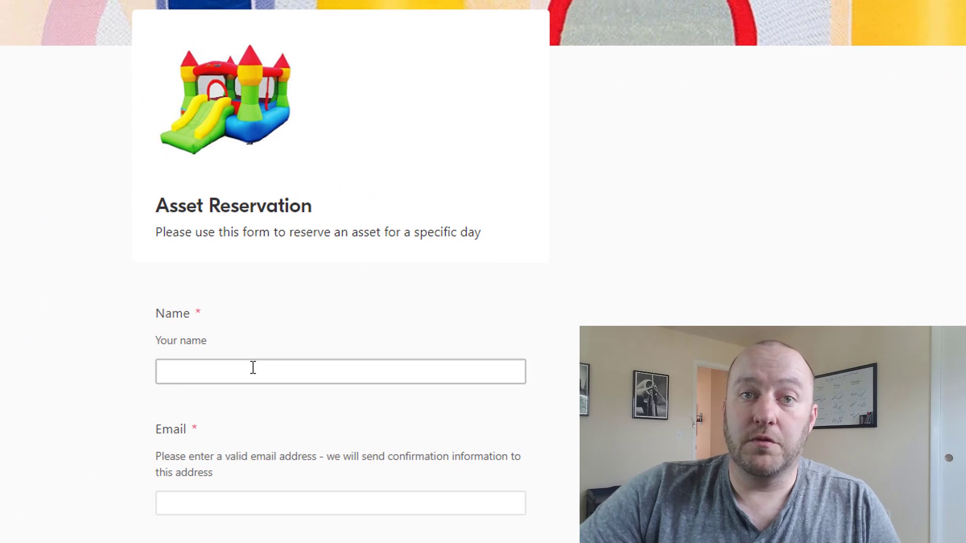
Enter the customer's name, choose the suggested email address, and type the phone number.
click(253, 368)
text(Gareth)
key(Tab)
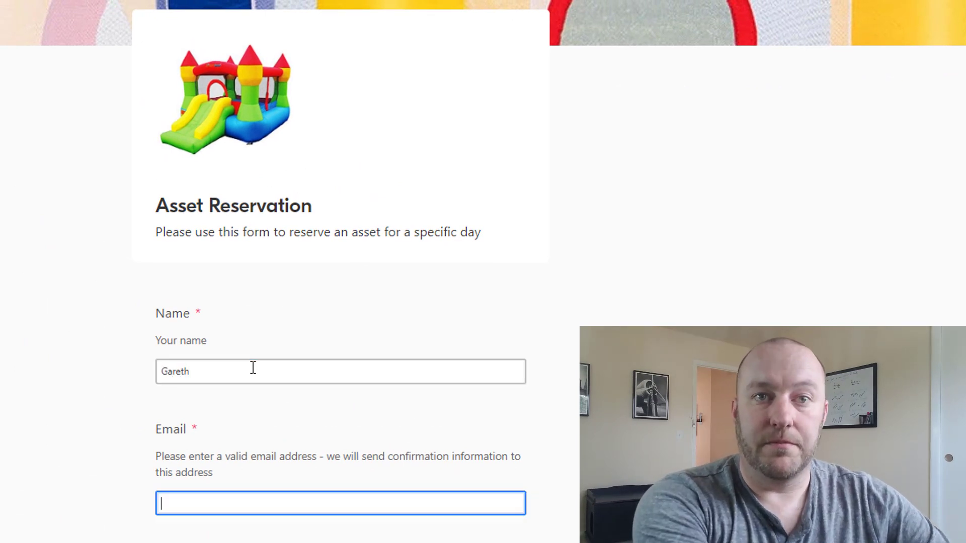
text(gareth)
key(Down)
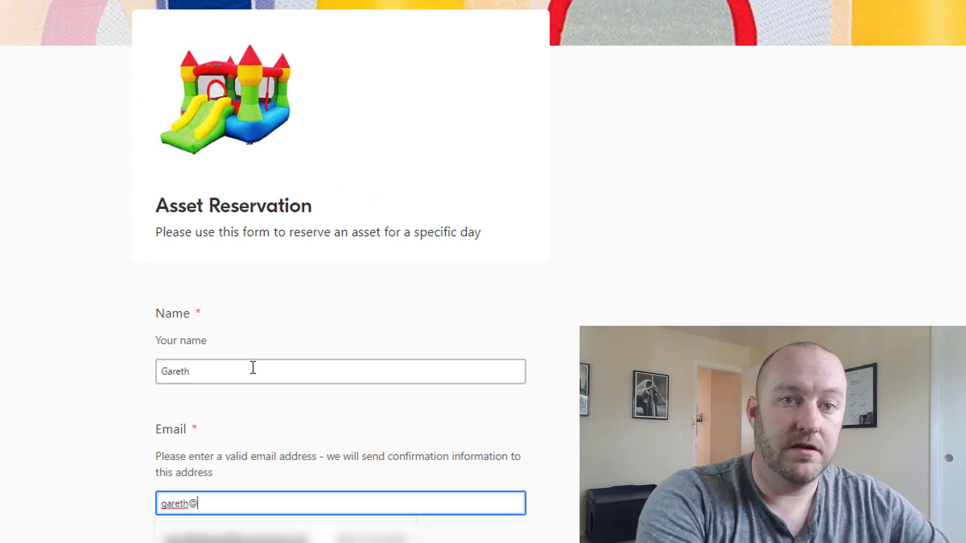
key(Return)
scroll(253, 368, down, 1)
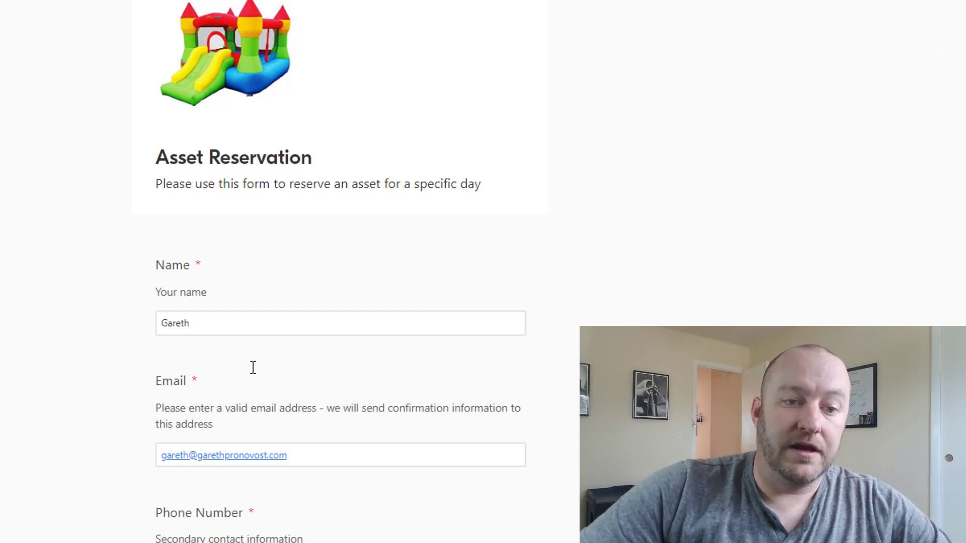
key(Tab)
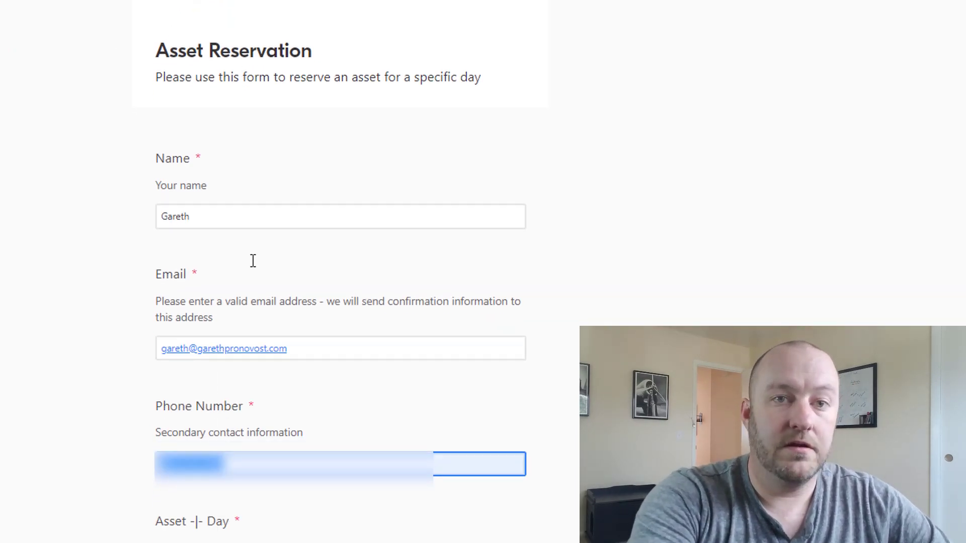
text(7205551212)
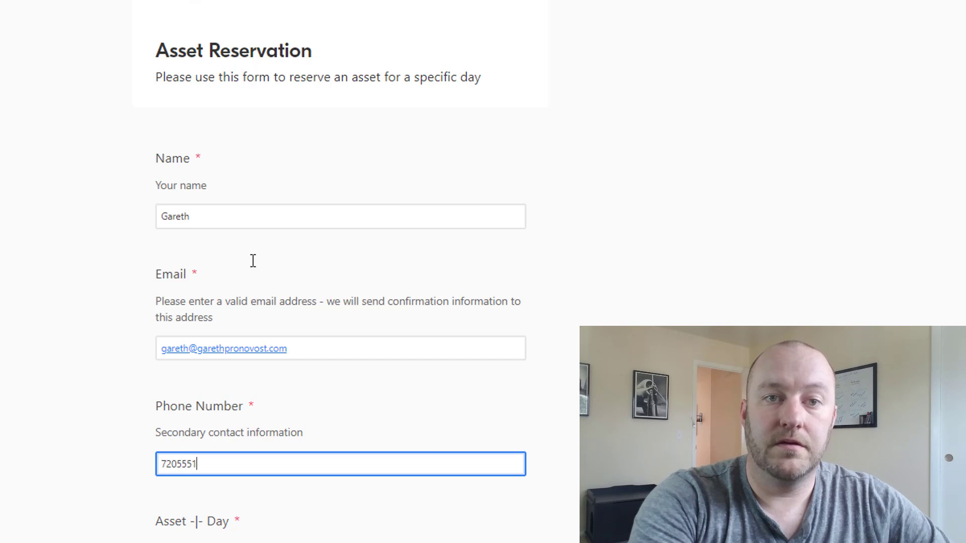
click(253, 261)
scroll(253, 262, down, 2)
scroll(191, 342, down, 2)
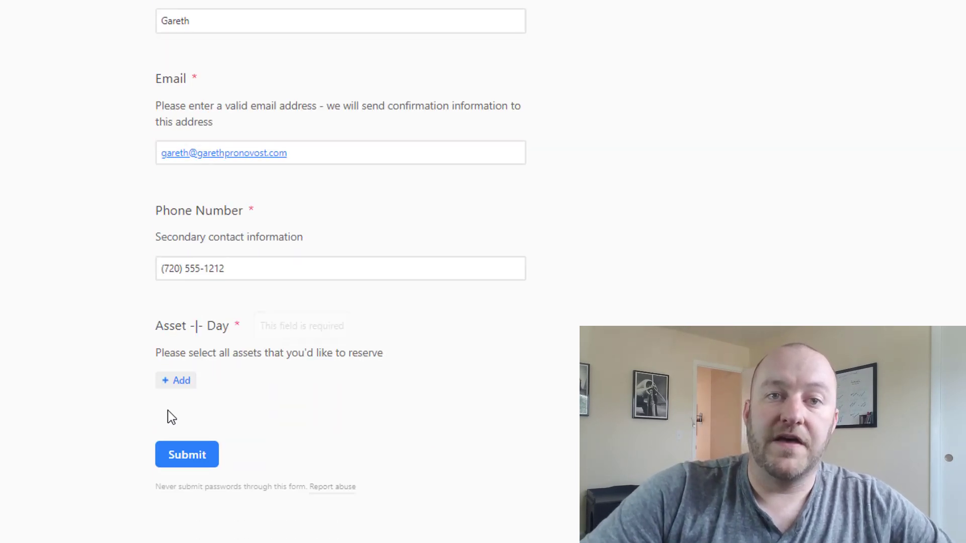
Search the asset-day picker for 'winter' then '4/22' and choose Winterfell on 4/22/2019.
click(179, 382)
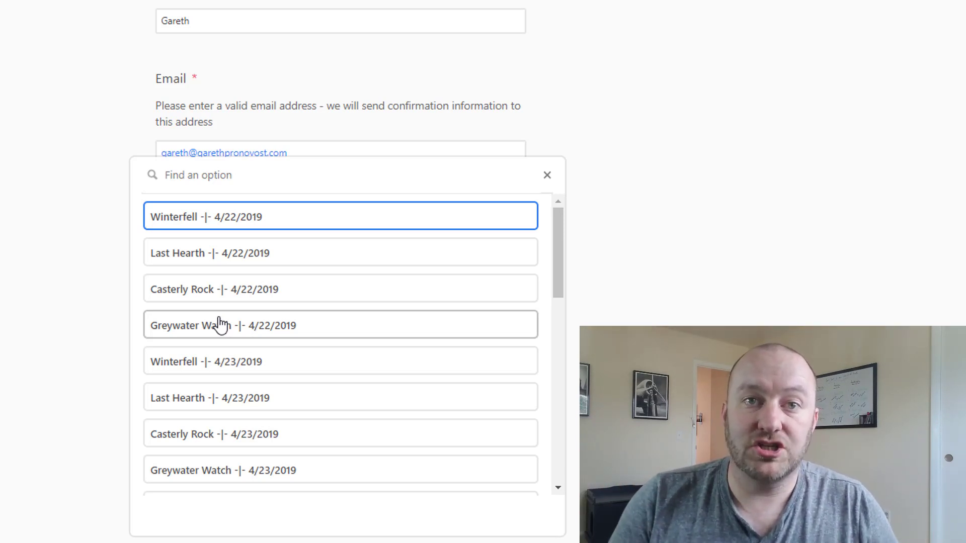
text(winter)
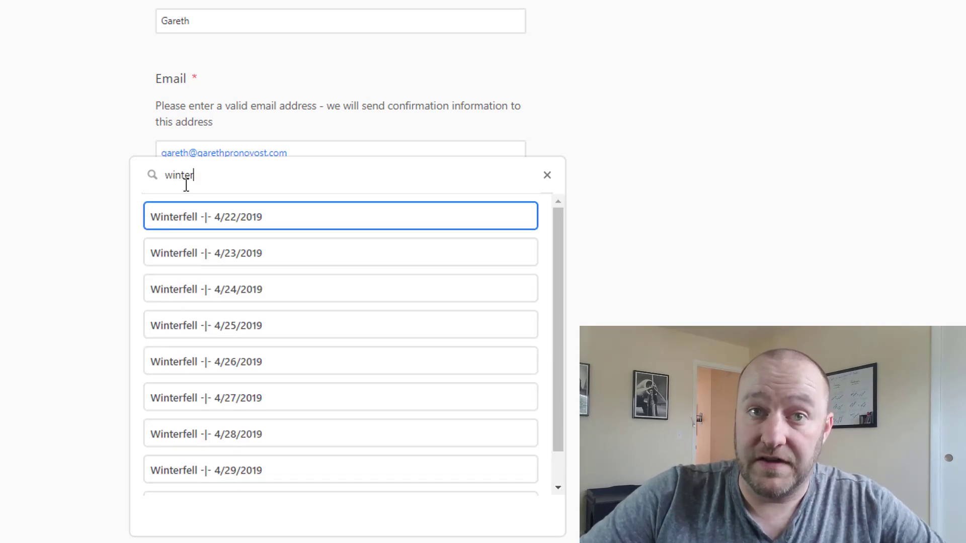
double_click(207, 173)
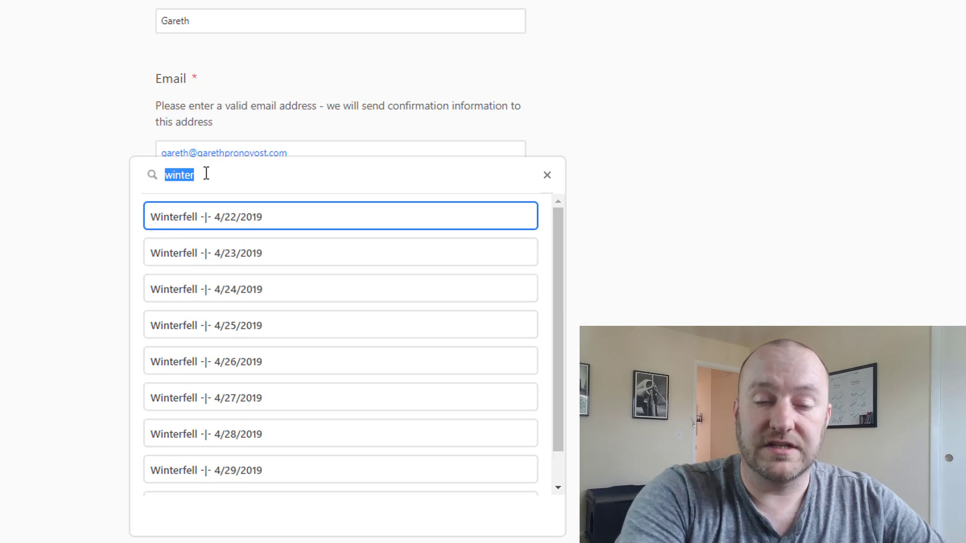
text(4/22)
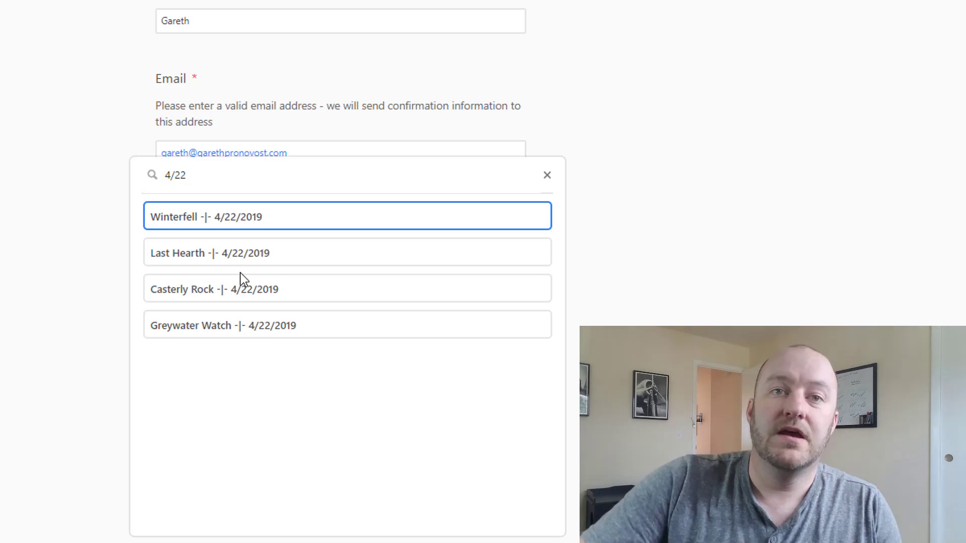
click(232, 225)
Scroll down the reservation form toward its submit section.
scroll(286, 310, down, 1)
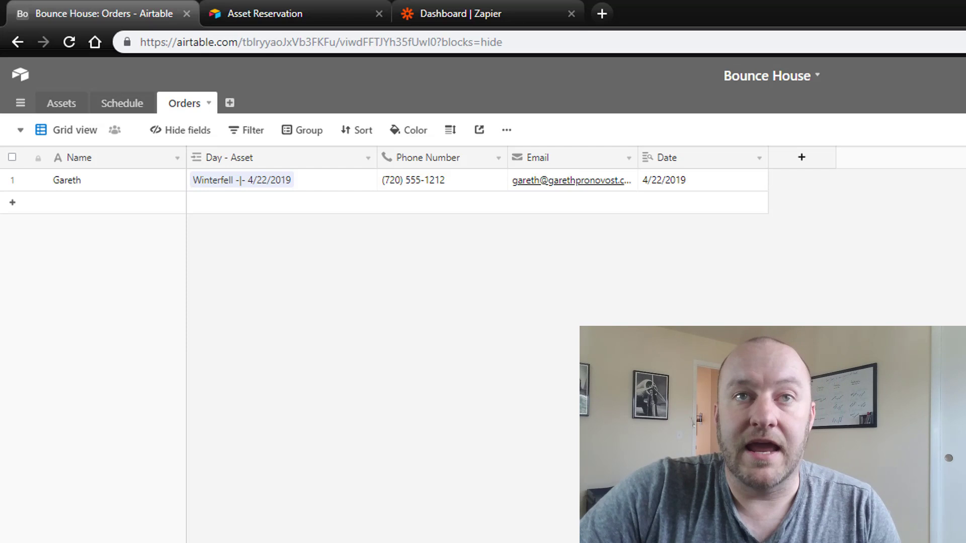
Add a new Schedule record dated 5/1/2019 below the 4/30/2019 group.
click(124, 106)
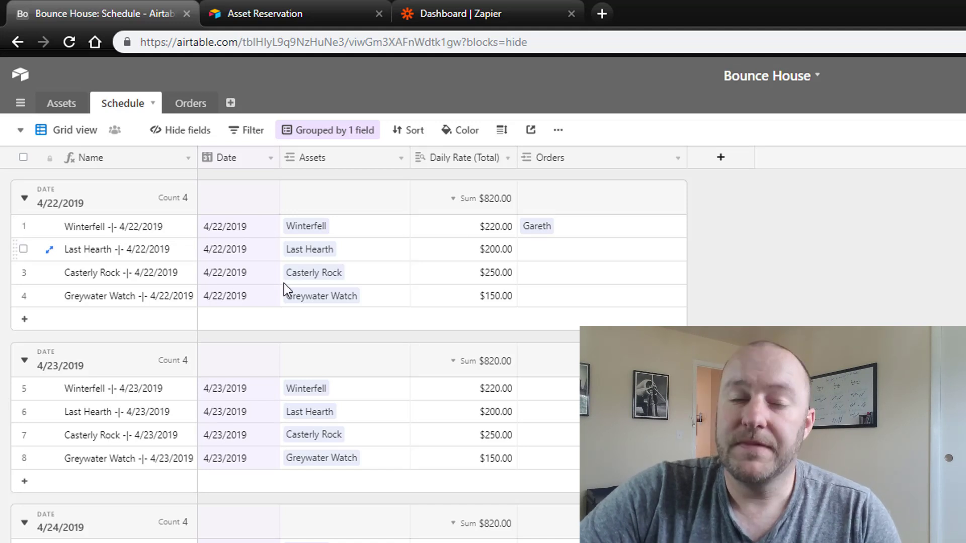
scroll(362, 319, down, 15)
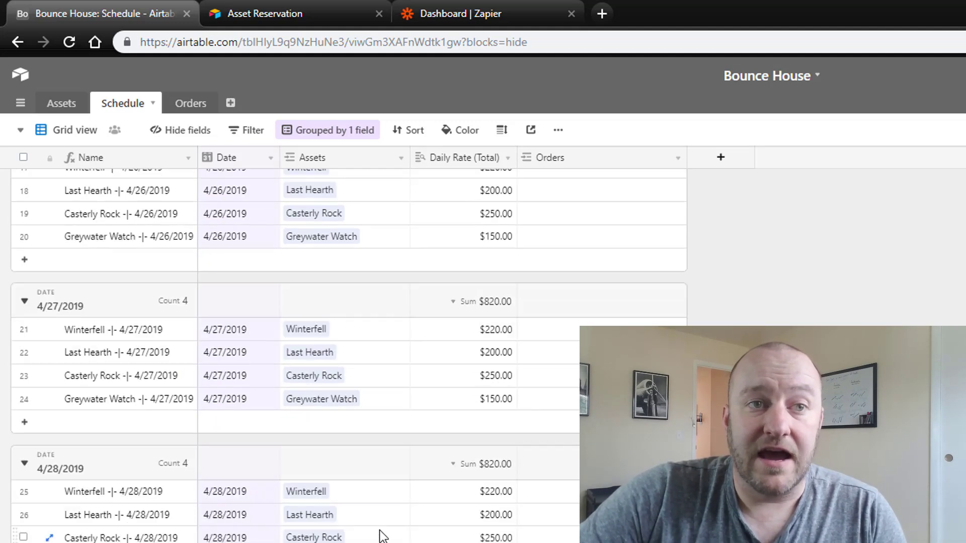
scroll(383, 534, down, 5)
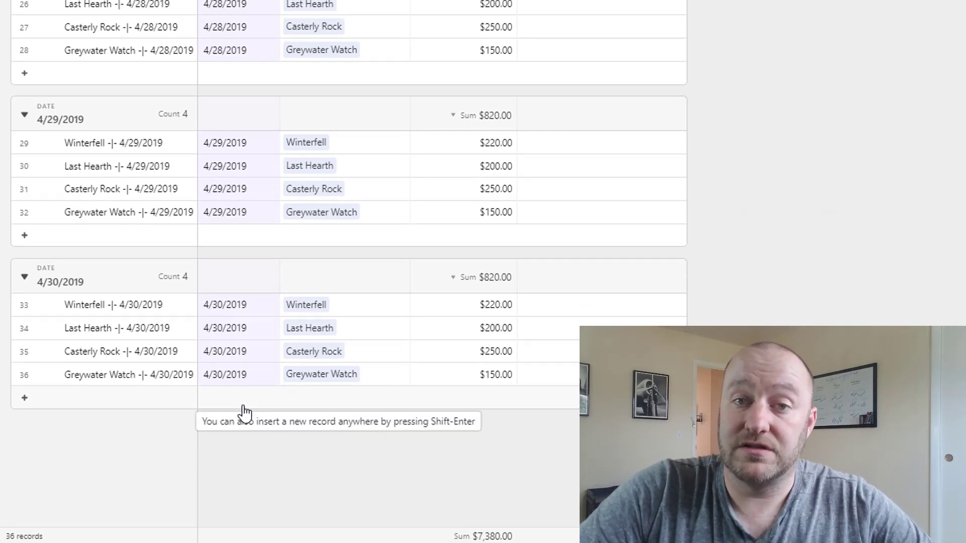
click(244, 409)
click(256, 403)
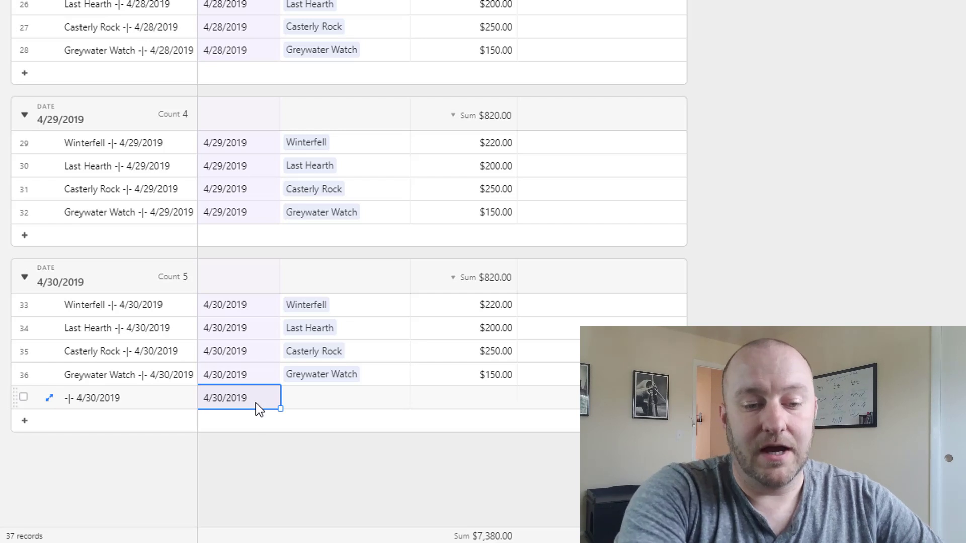
text(5/1/2019)
key(Return)
key(Tab)
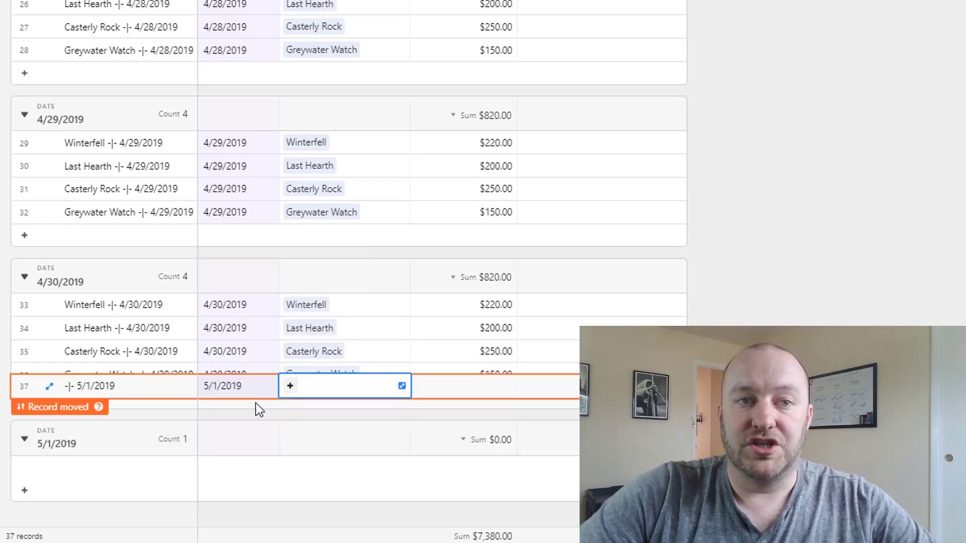
click(237, 329)
Add more 5/1/2019 records and paste the four 4/30/2019 assets into rows 37–40.
click(249, 467)
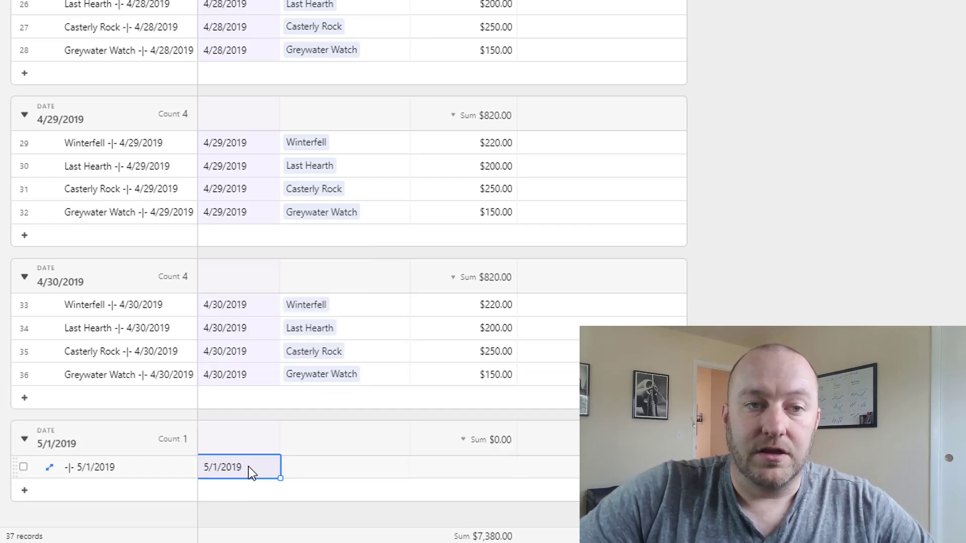
key(shift+Return)
key(shift+Return)
key(shift+Return)
key(Return)
key(Return)
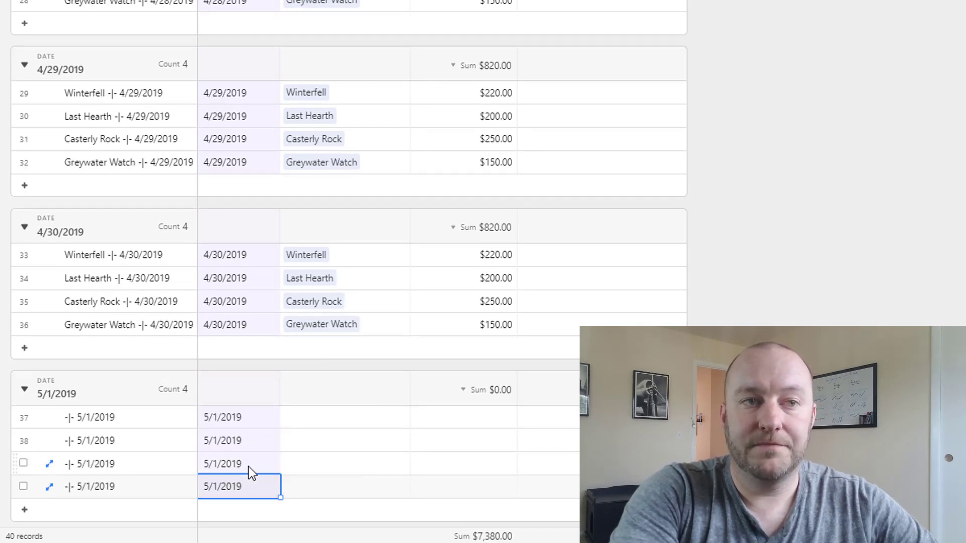
key(Up)
key(Up)
key(Up)
key(Up)
key(Right)
key(Up)
key(Up)
key(Up)
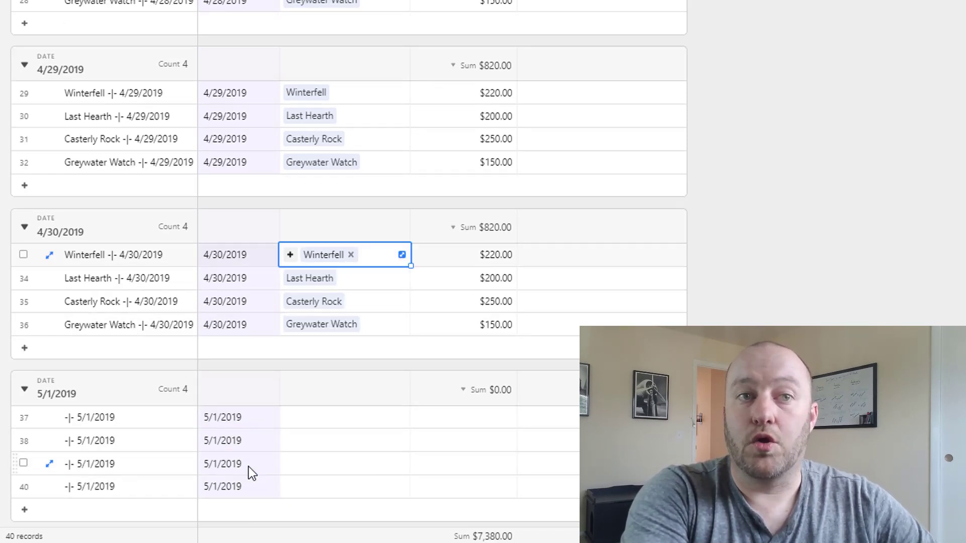
key(shift+Down)
key(shift+Down)
key(shift+Down)
key(ctrl+c)
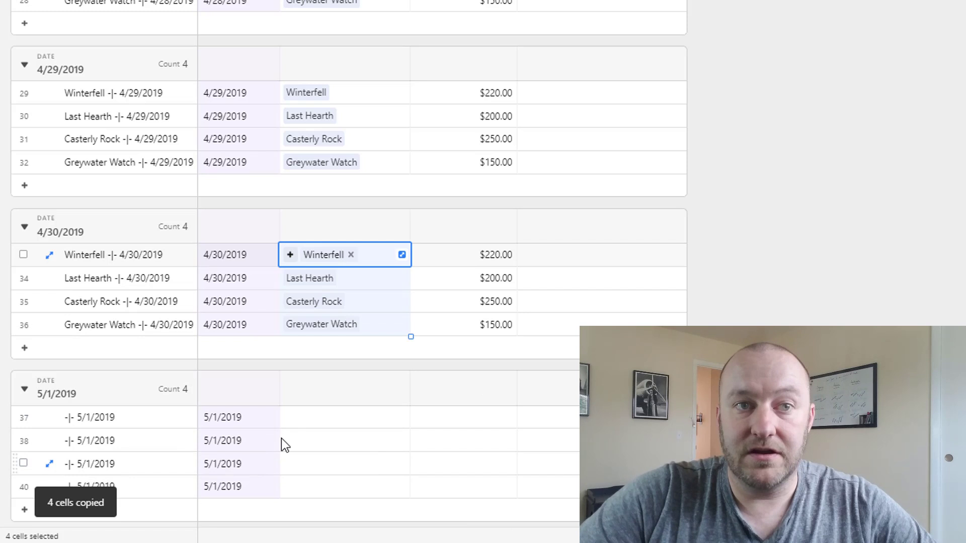
click(336, 425)
key(ctrl+v)
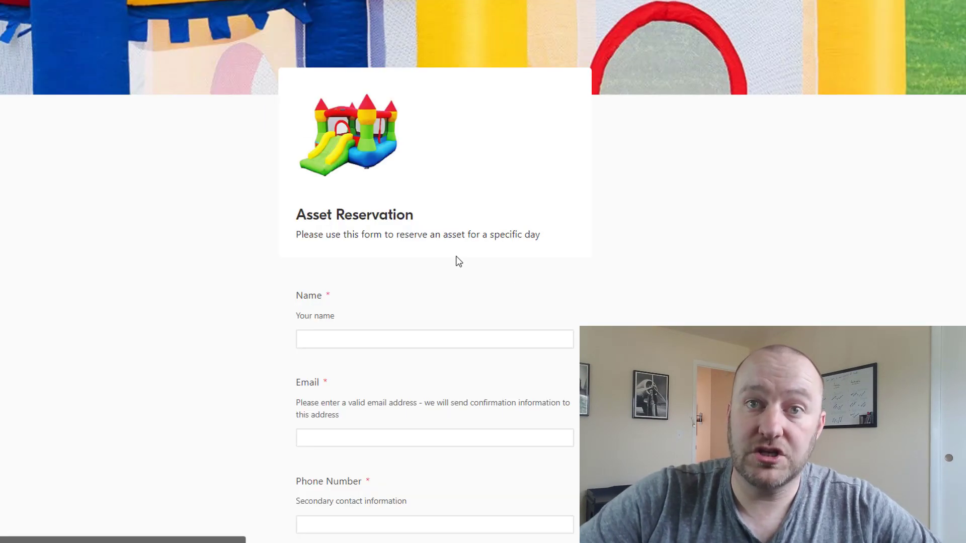
Search the form's Asset -|- Day picker for 5/1, then 5/2/20, to compare offered days.
scroll(427, 282, down, 4)
click(319, 430)
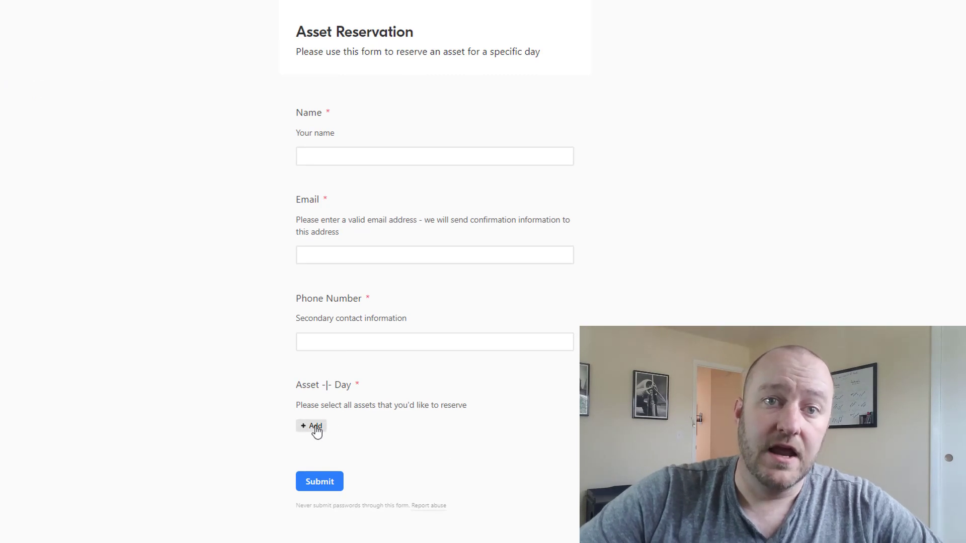
text(5/1)
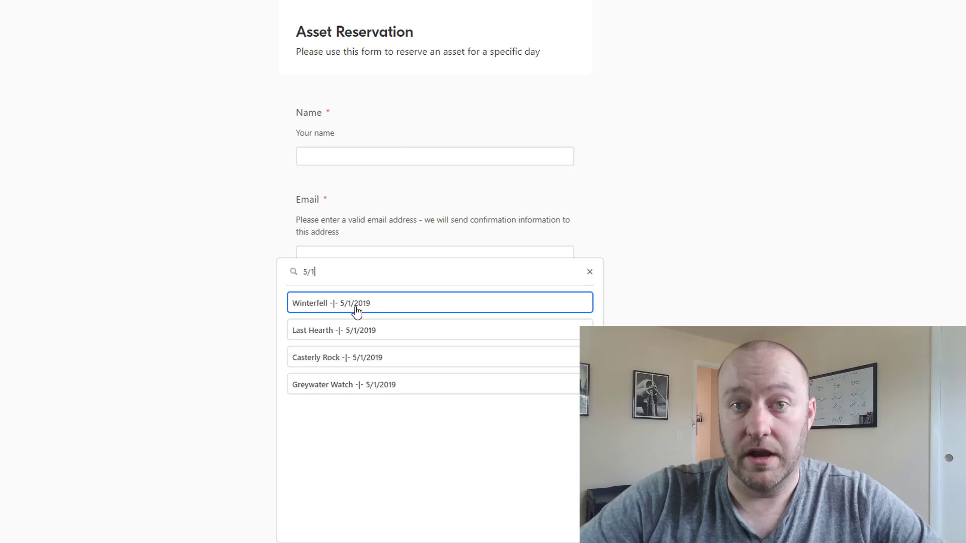
key(BackSpace)
text(2)
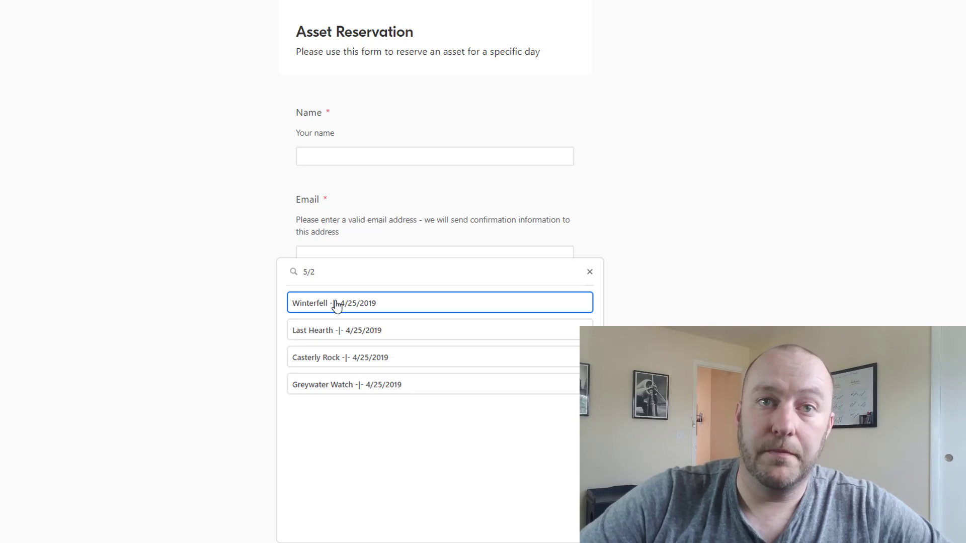
text(/201)
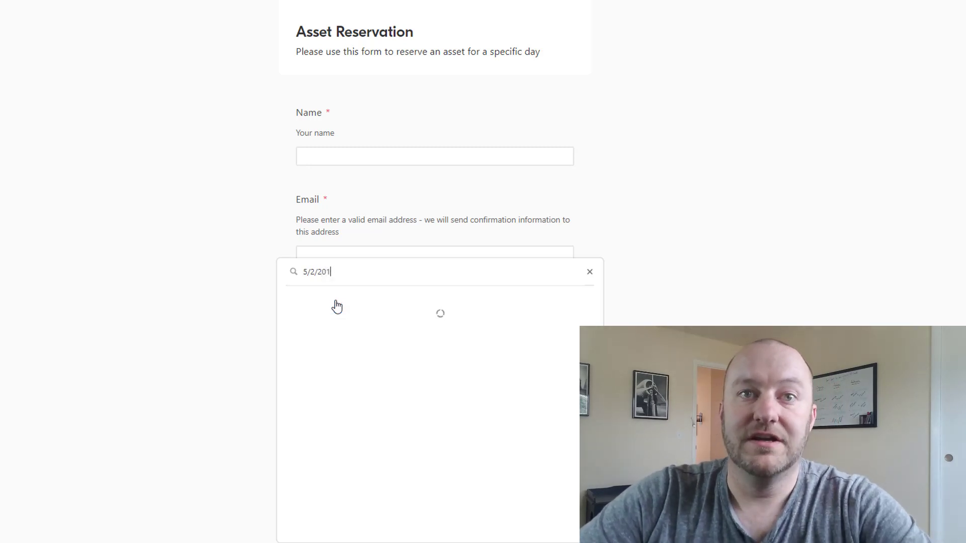
click(589, 273)
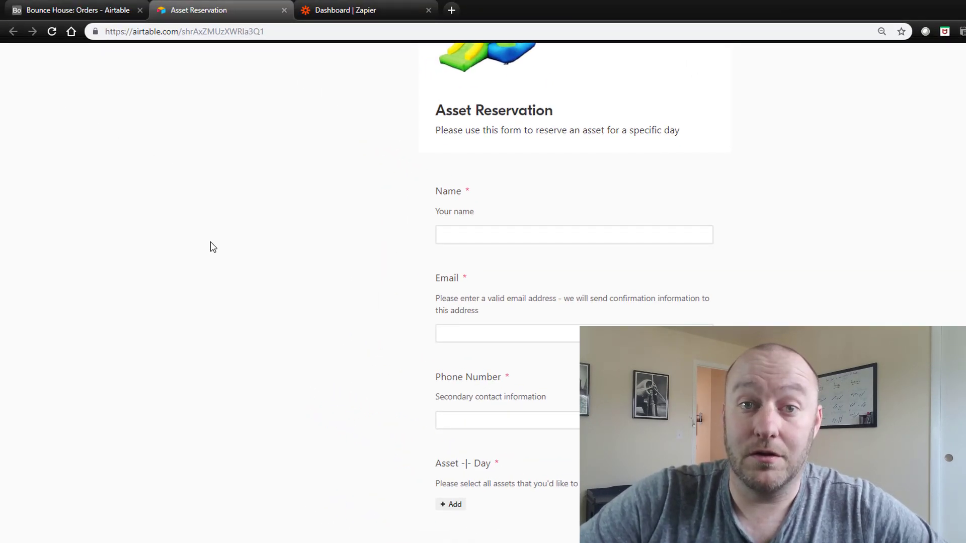
Open the Recurring Events Automation zap and its Every Day trigger's schedule options.
click(335, 11)
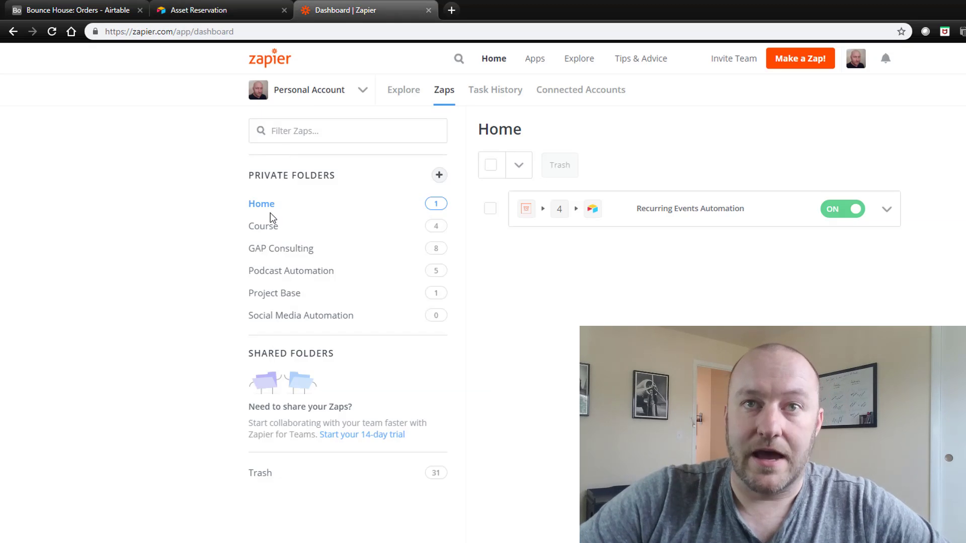
click(681, 216)
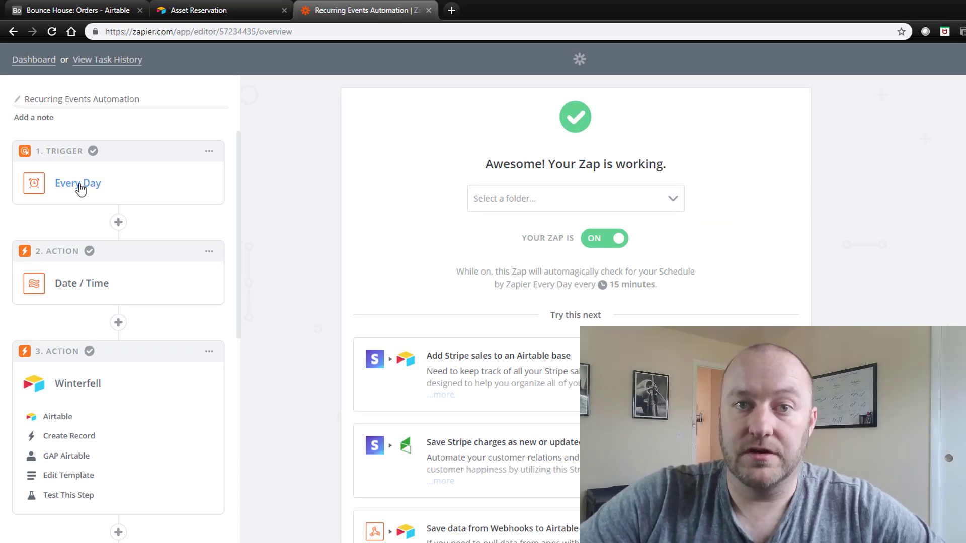
click(79, 187)
click(78, 256)
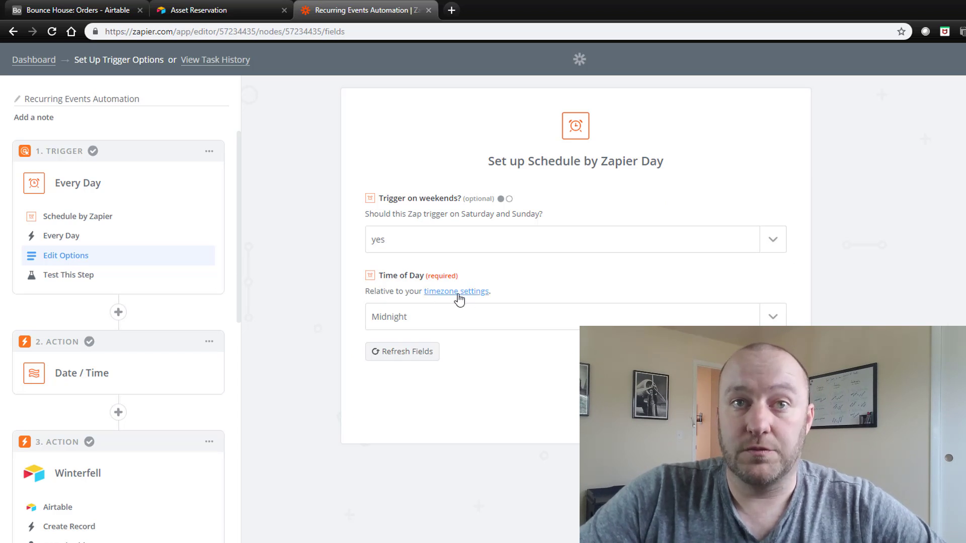
Review the Date / Time step's +7 days template and test it to get 05/05/2019.
click(81, 378)
click(80, 453)
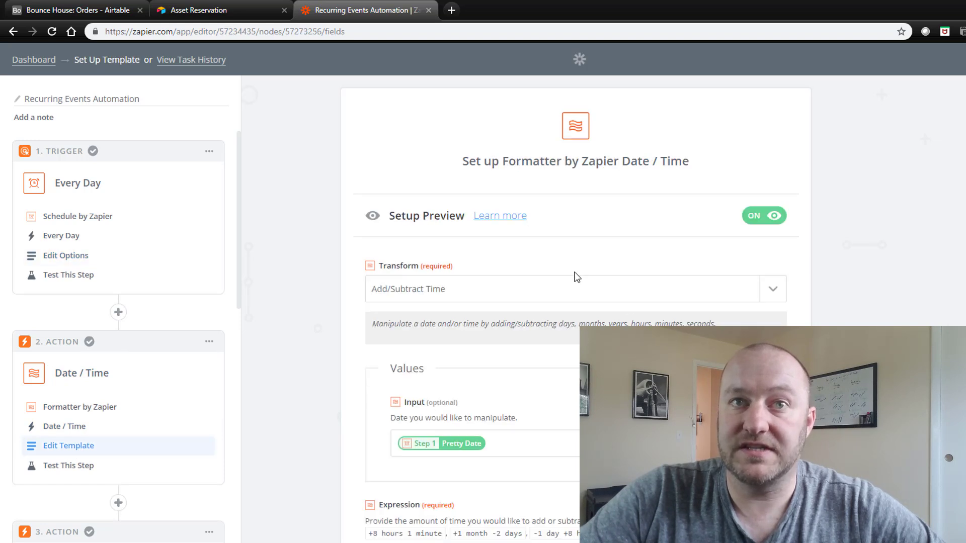
scroll(420, 231, down, 5)
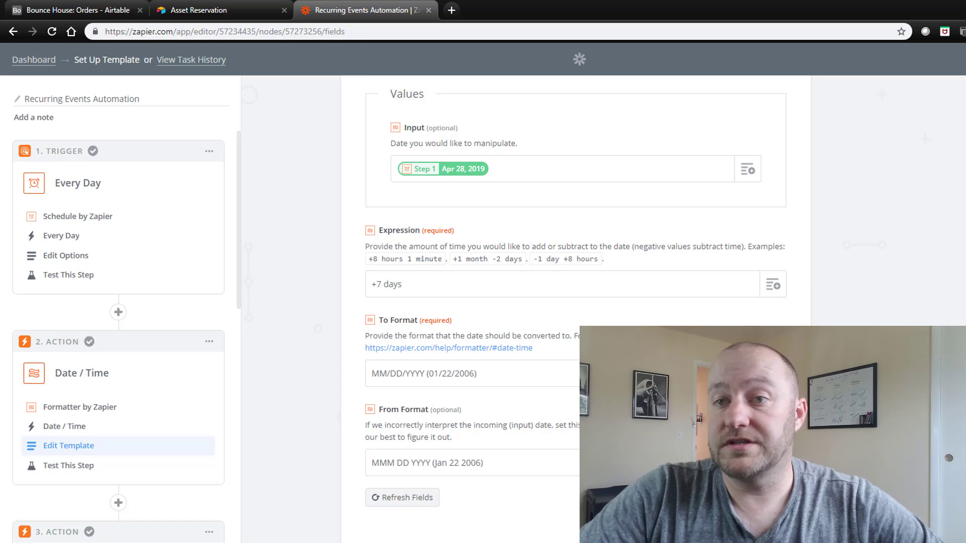
click(762, 498)
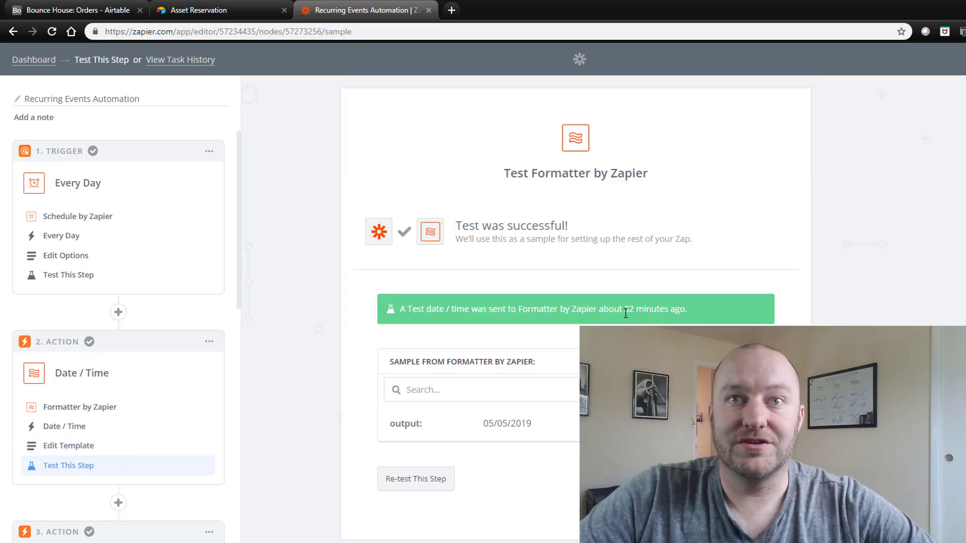
click(442, 480)
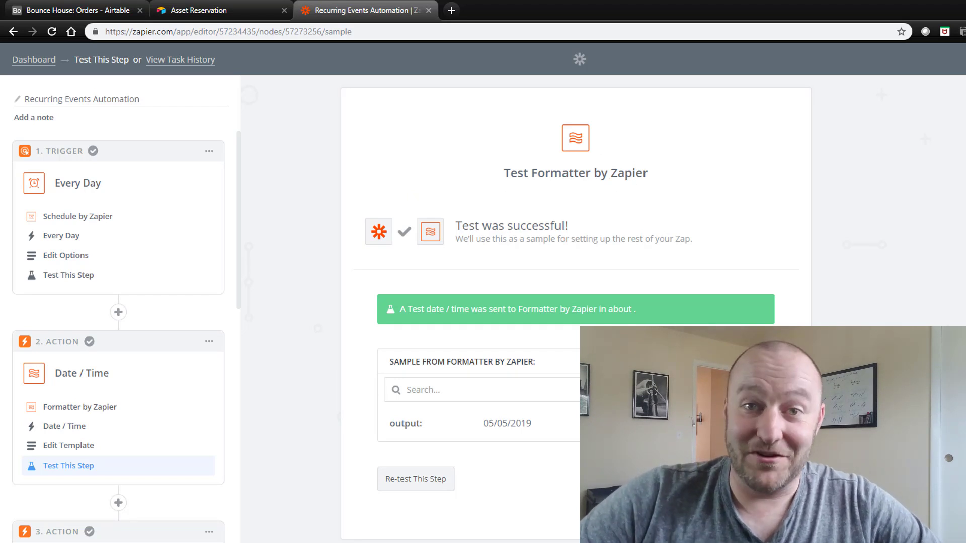
Return to the Recurring Events Automation zap overview and scroll through its actions.
click(770, 479)
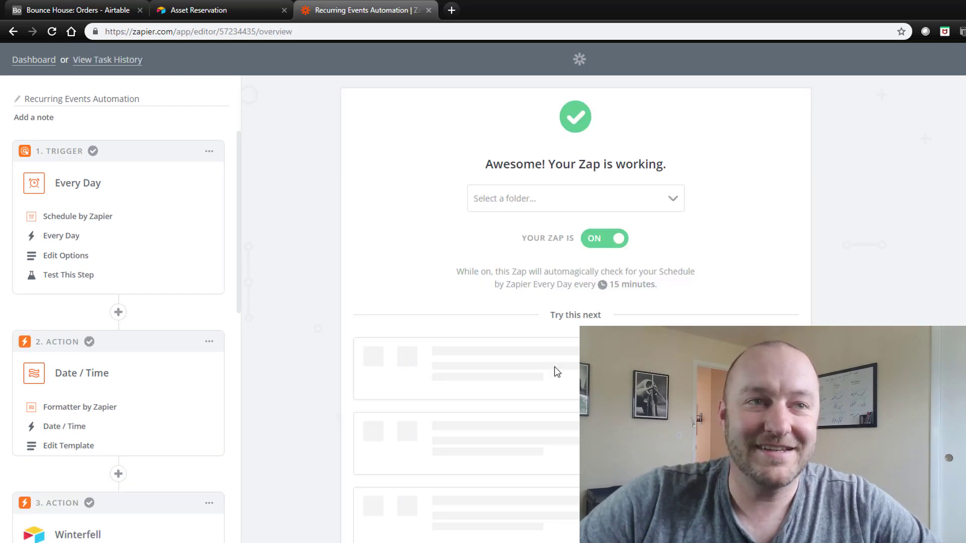
scroll(111, 434, down, 3)
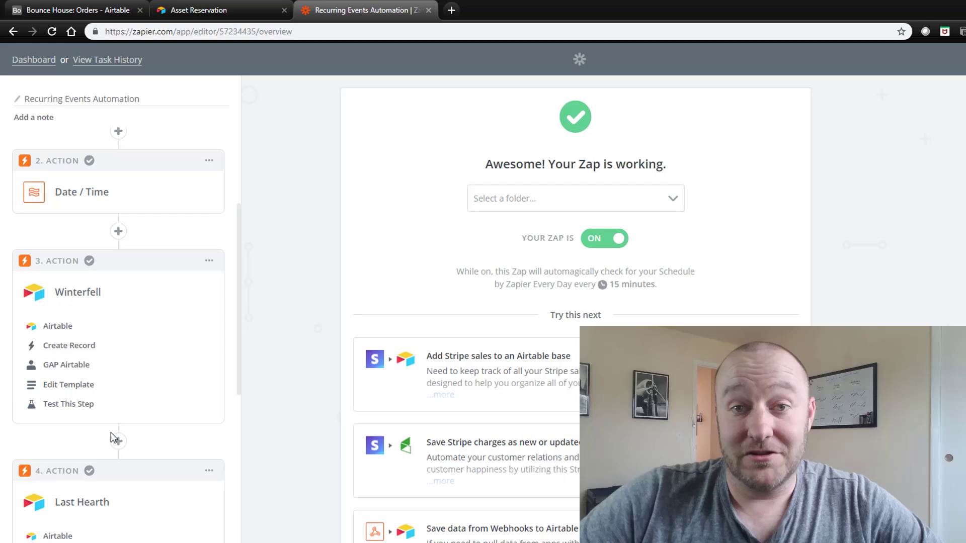
scroll(112, 436, down, 1)
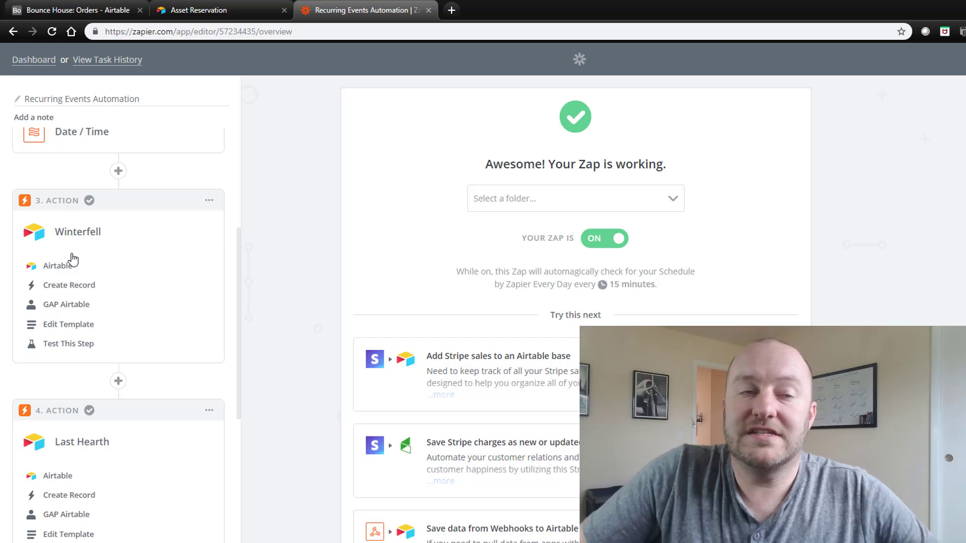
Map the Winterfell step to a Bounce House Schedule record, asset Winterfell, date from Step 2.
click(69, 330)
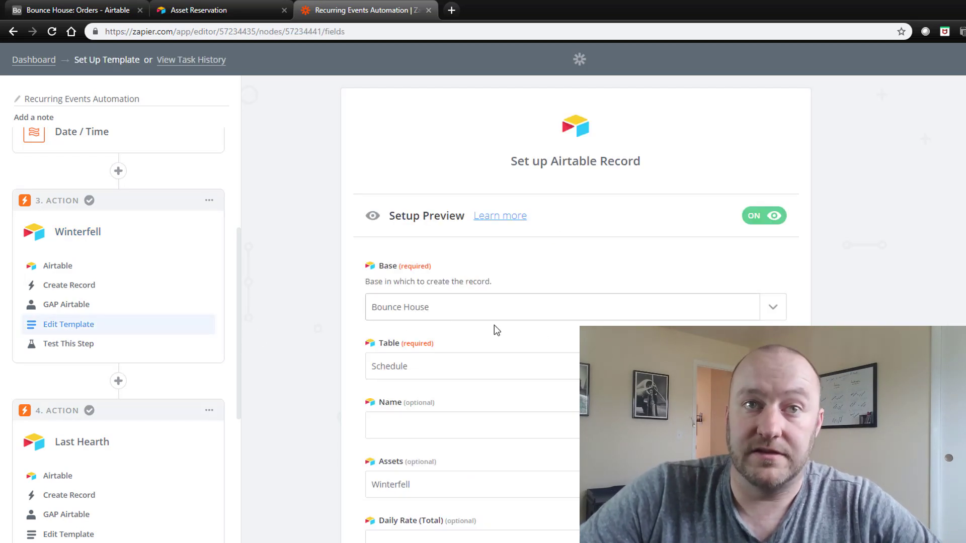
scroll(410, 237, down, 2)
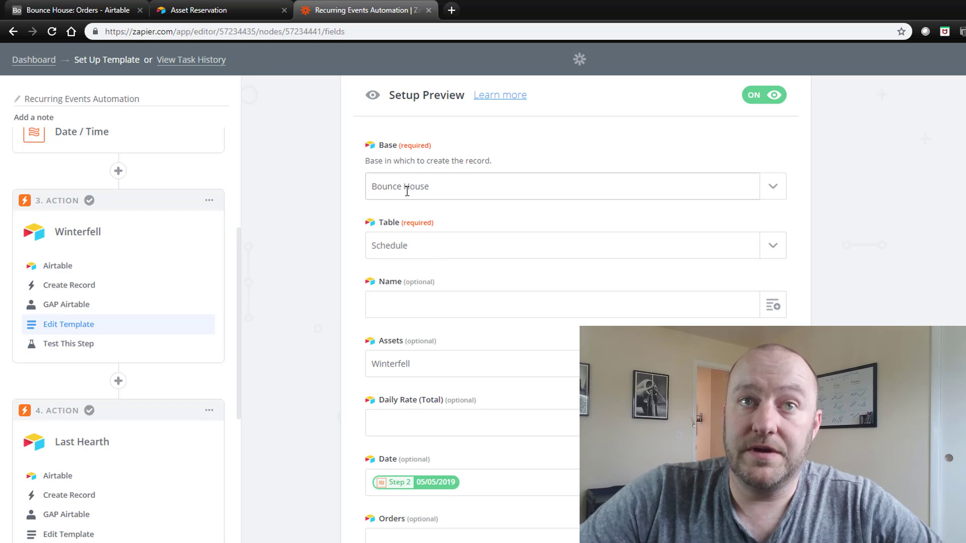
scroll(458, 197, down, 2)
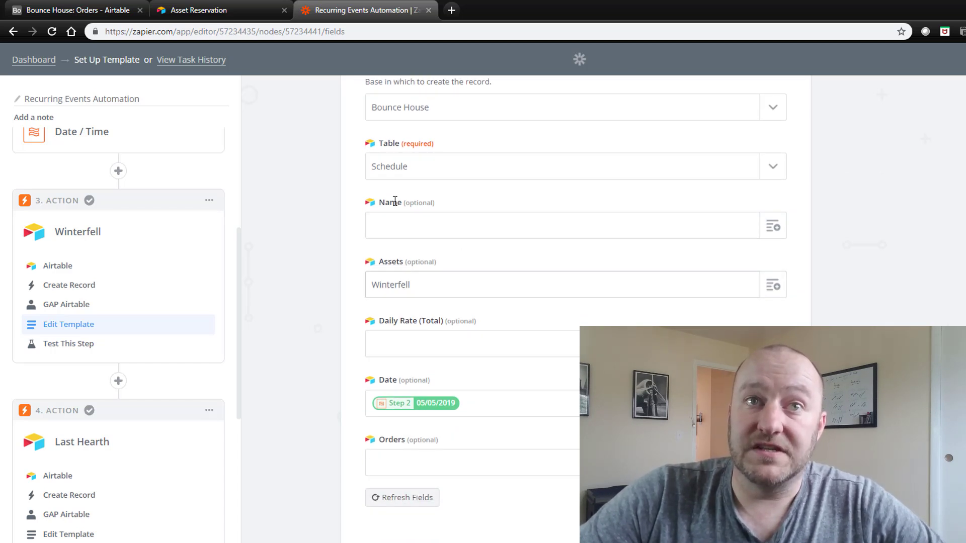
click(81, 9)
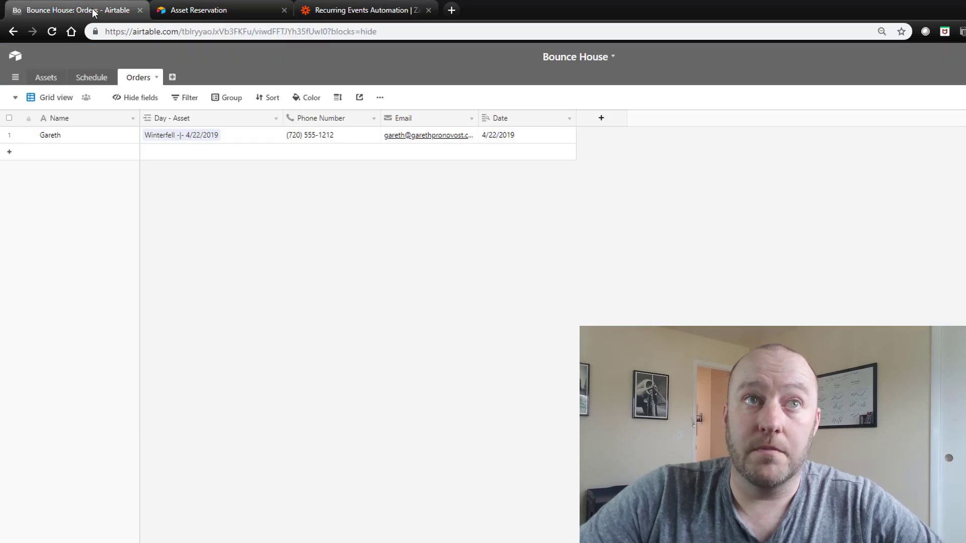
click(91, 78)
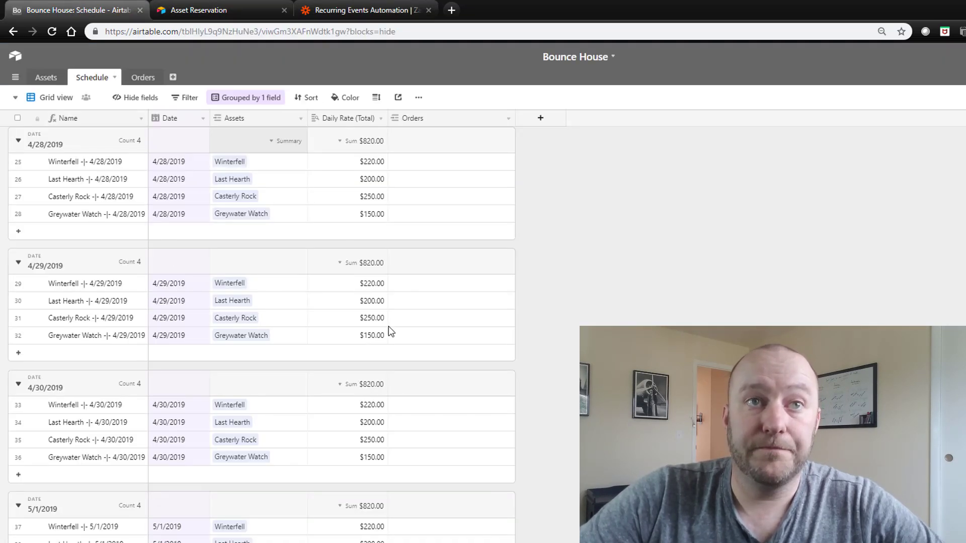
scroll(134, 304, down, 2)
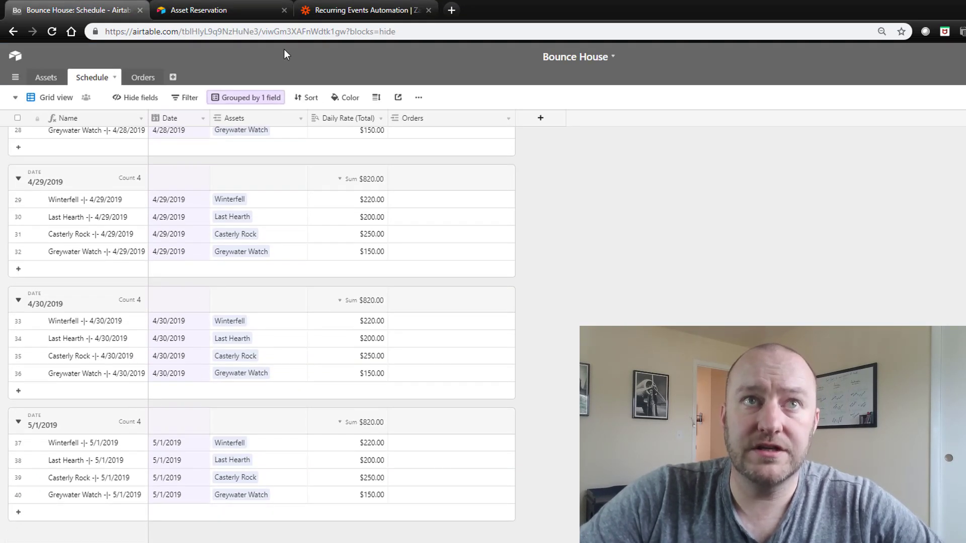
click(354, 10)
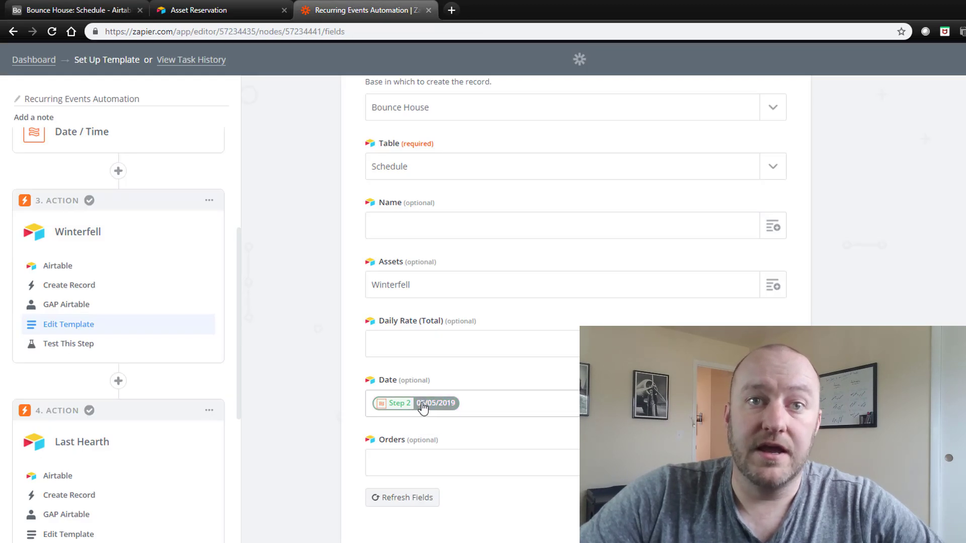
scroll(425, 402, up, 2)
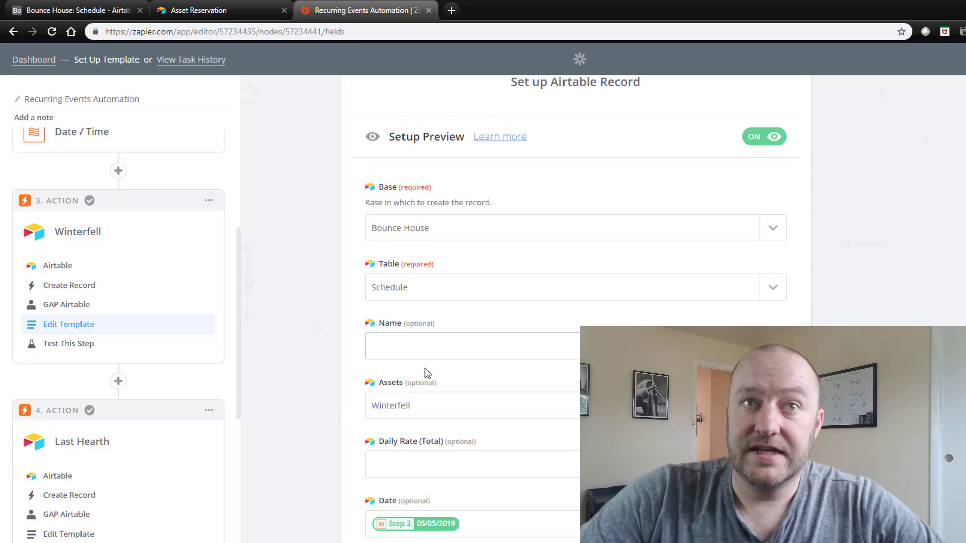
scroll(399, 402, down, 2)
scroll(180, 394, down, 2)
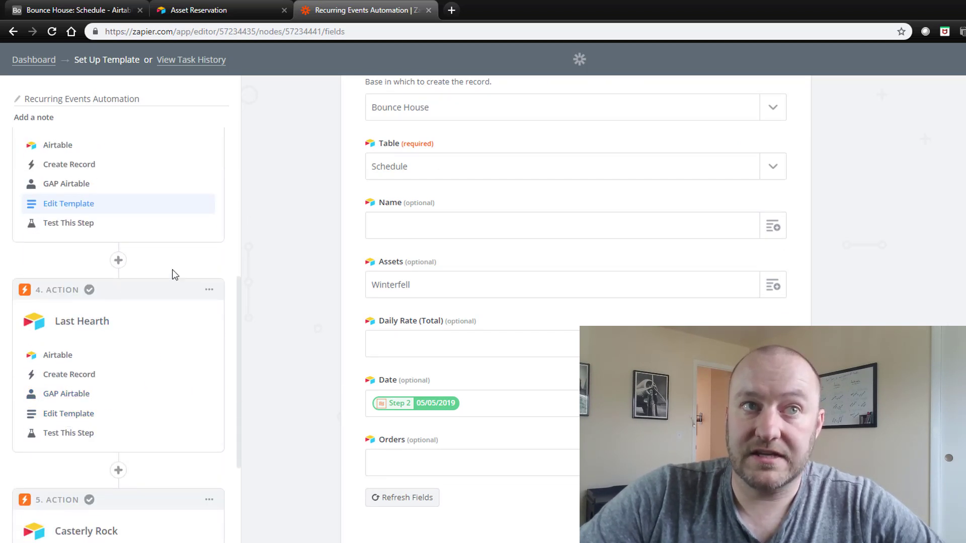
Retest the daily trigger and continue with the pulled Day A sample.
click(71, 223)
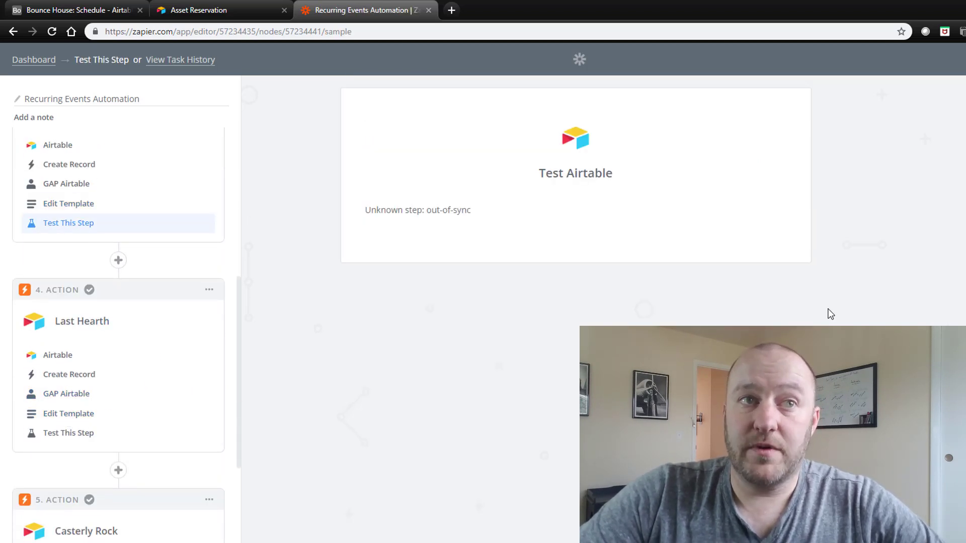
scroll(75, 226, up, 6)
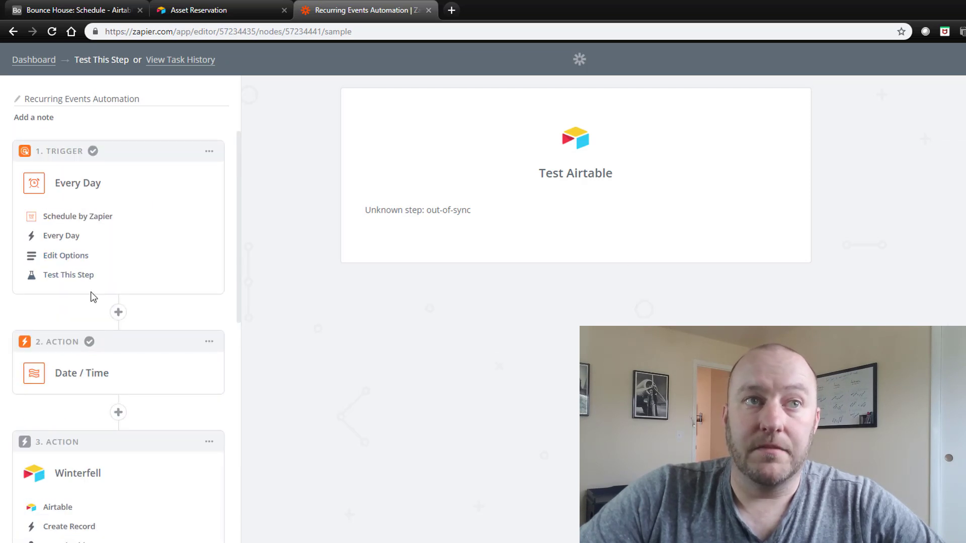
click(74, 275)
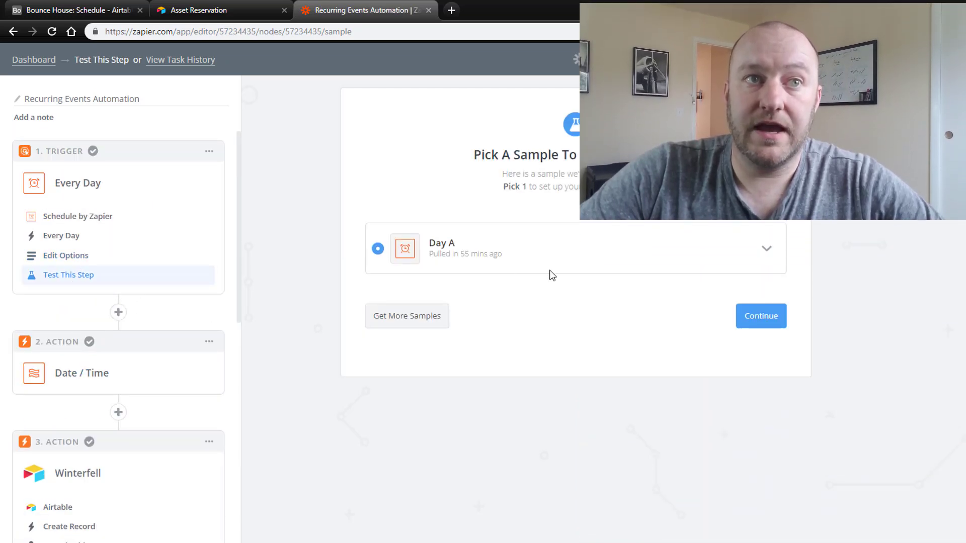
click(760, 317)
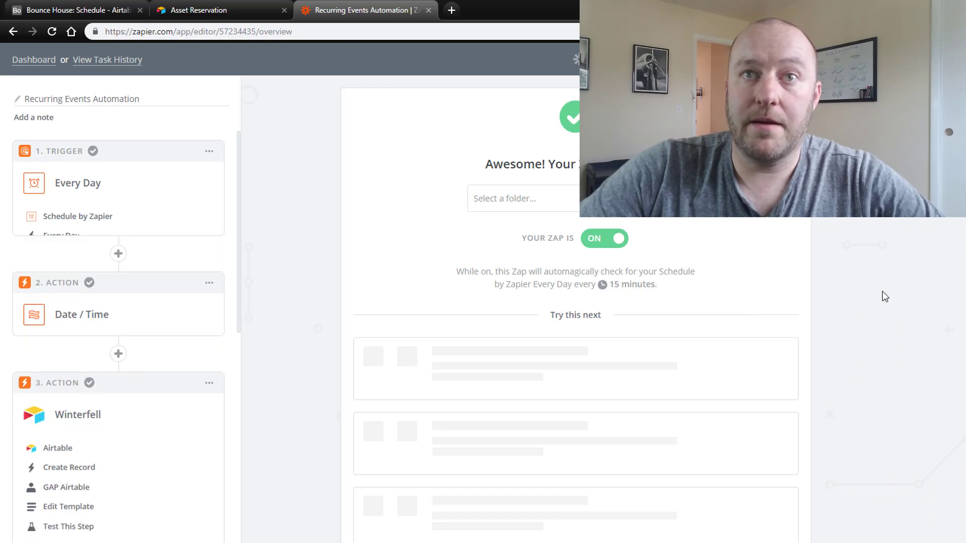
Re-test the Date / Time formatter step so it outputs 05/05/2019, then continue.
click(78, 281)
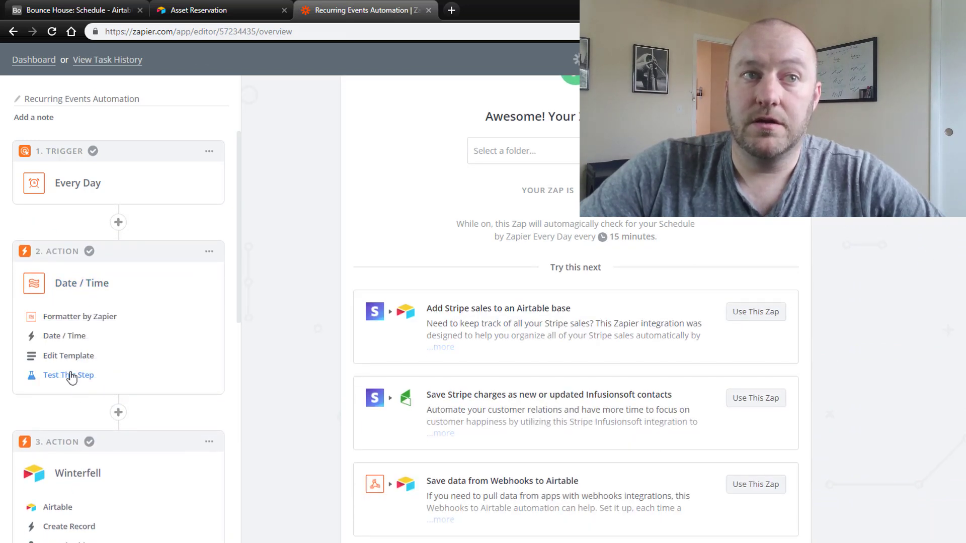
click(71, 375)
click(418, 479)
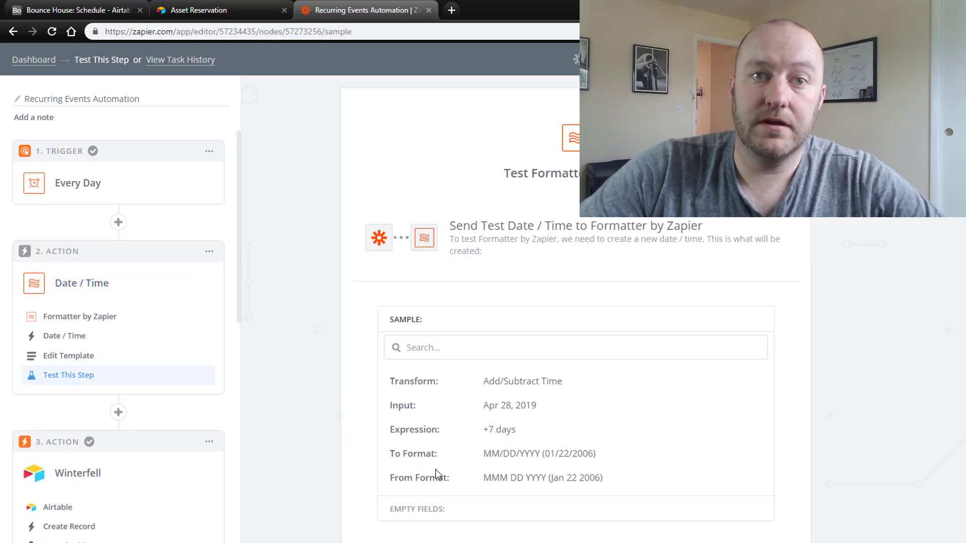
click(768, 530)
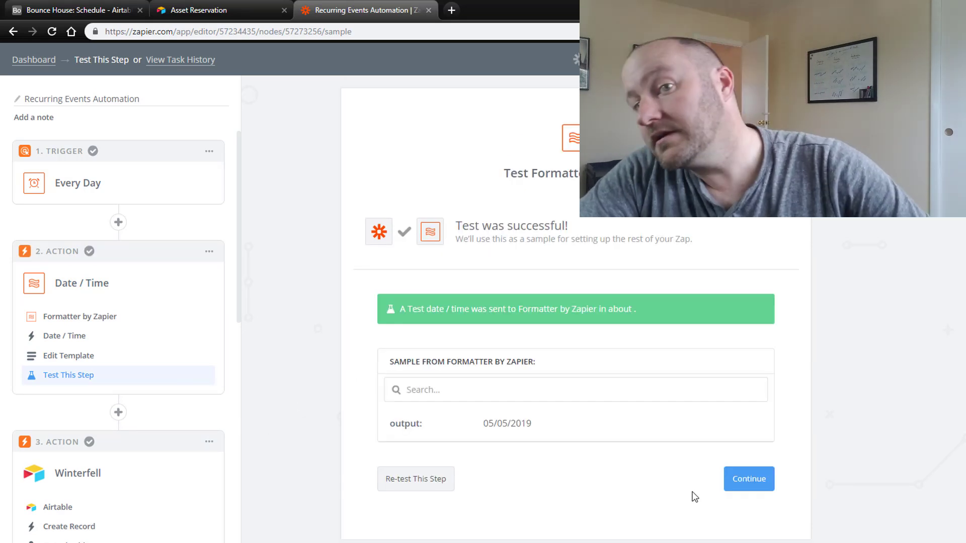
click(752, 481)
scroll(86, 500, down, 3)
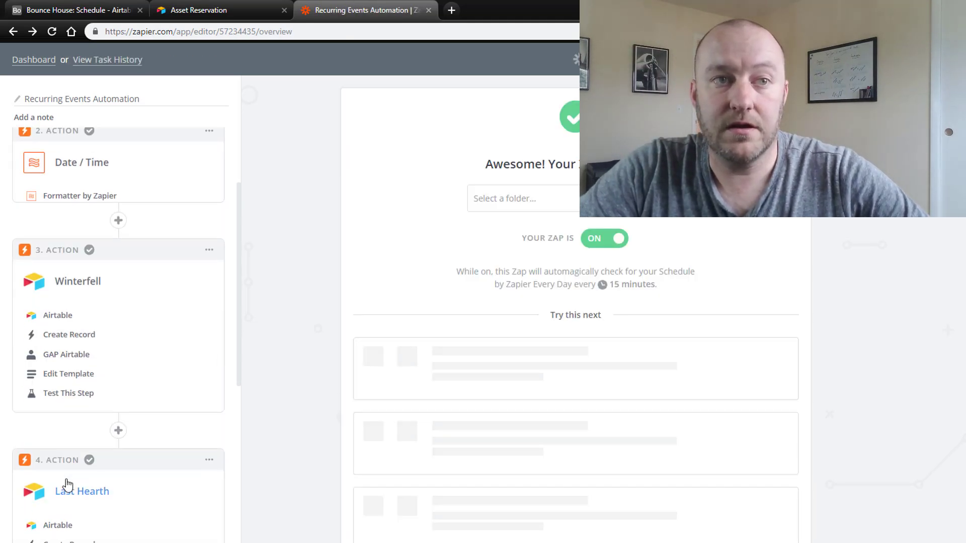
Re-test the Winterfell and Last Hearth steps, sending new 2019-05-05 records to Airtable.
click(74, 376)
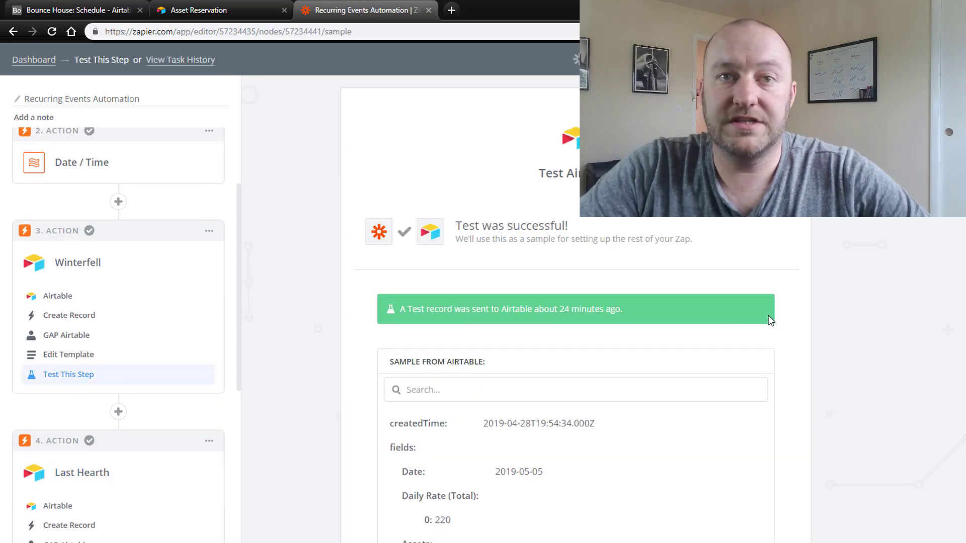
scroll(767, 319, down, 2)
click(403, 528)
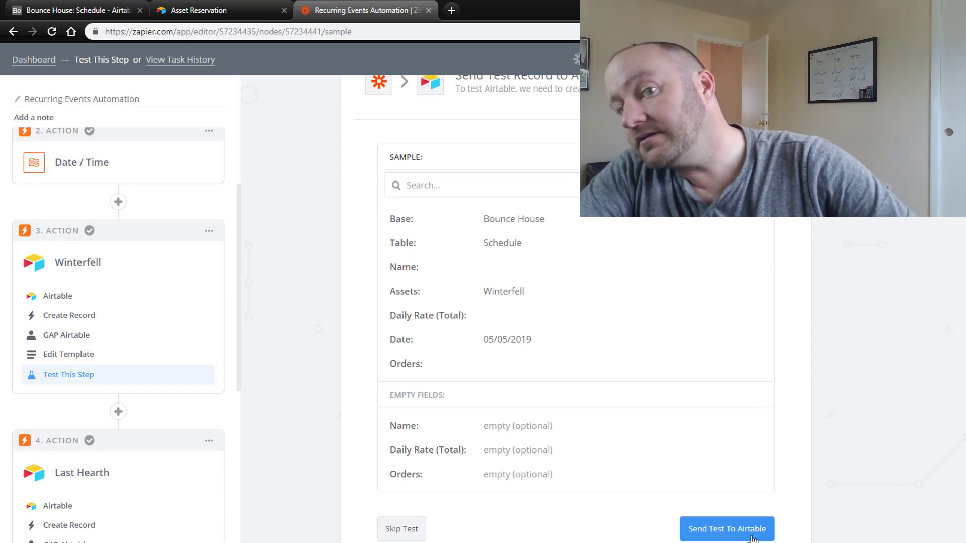
click(727, 529)
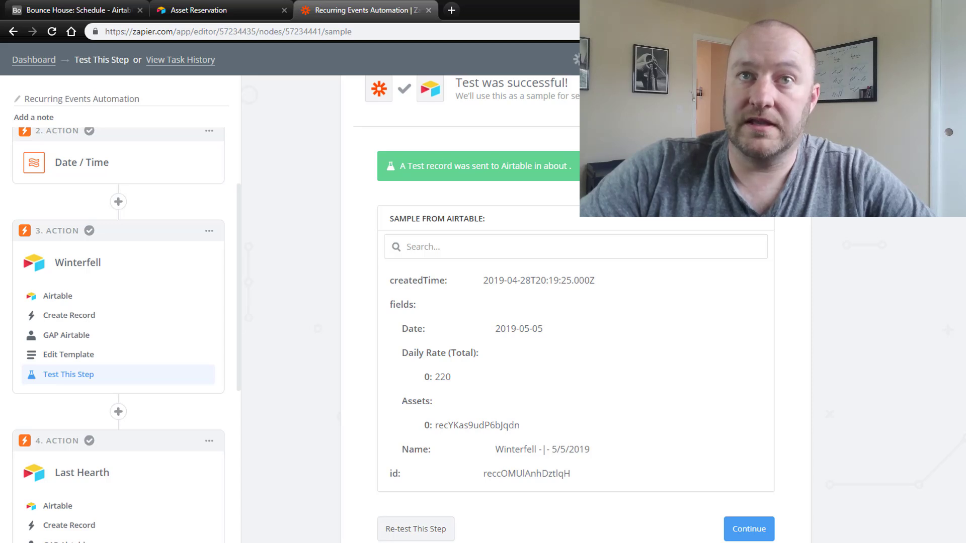
scroll(76, 517, down, 2)
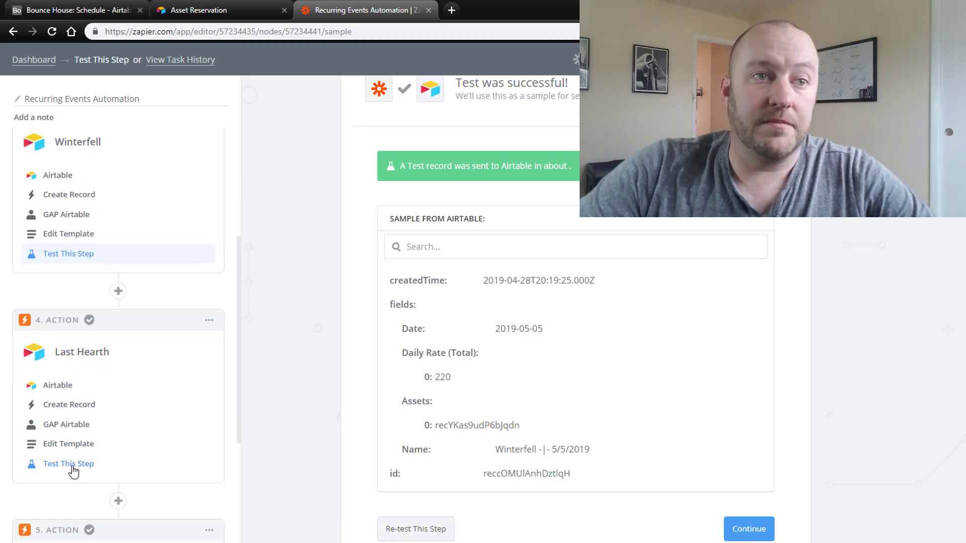
click(70, 463)
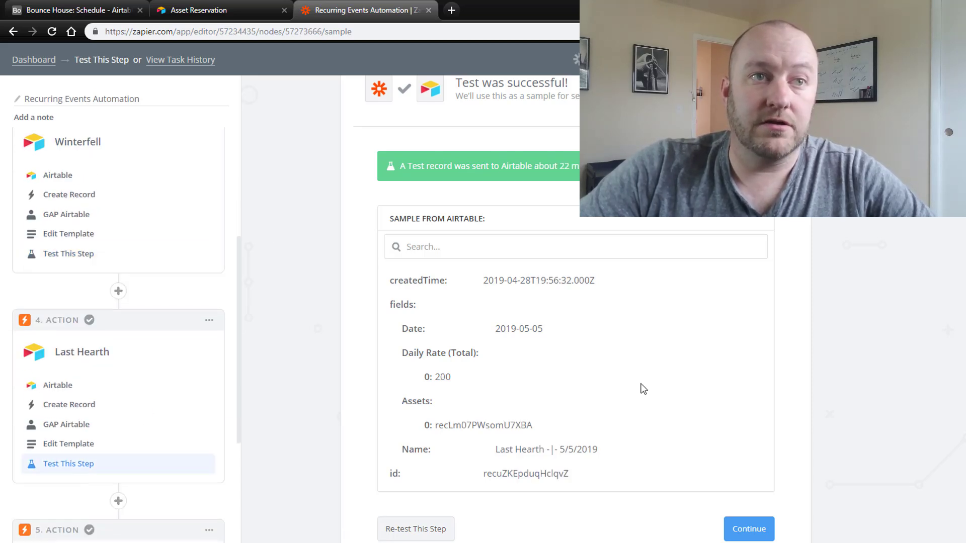
click(403, 528)
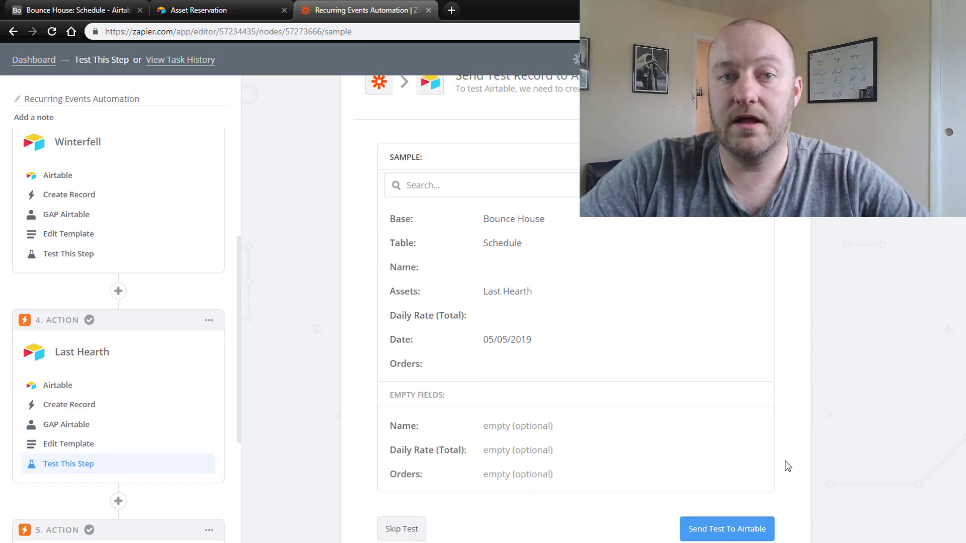
click(764, 540)
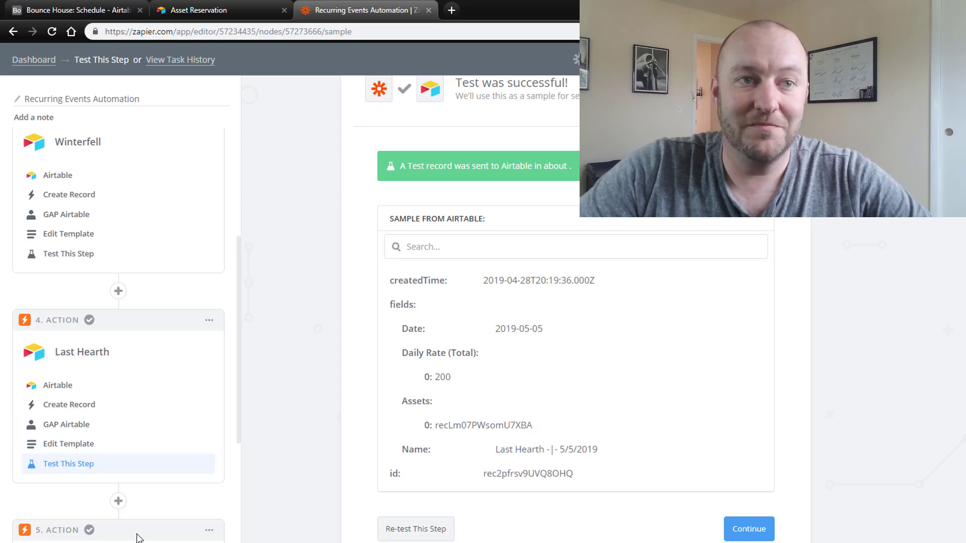
Re-test the Casterly Rock and Greywater Watch steps, sending new 2019-05-05 records to Airtable.
scroll(111, 513, down, 3)
click(69, 494)
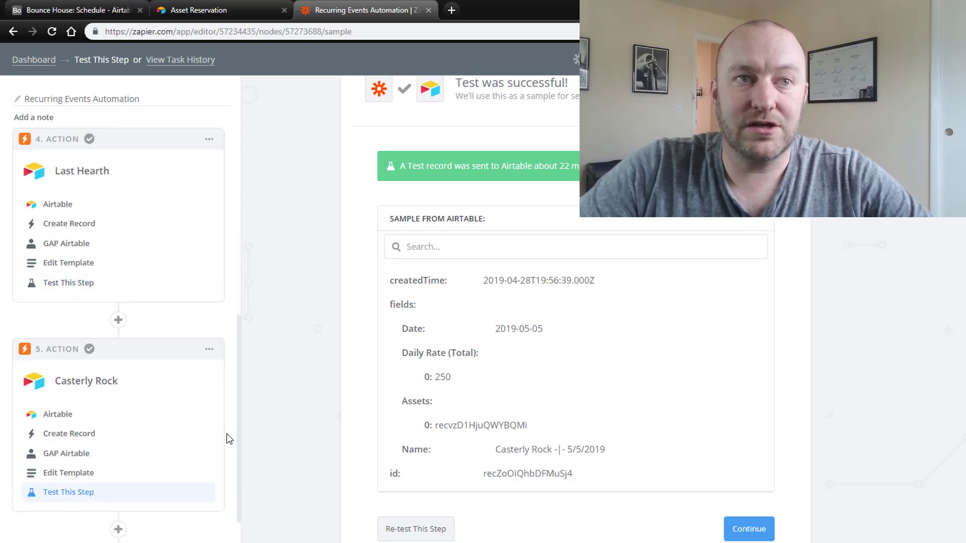
scroll(226, 438, down, 3)
click(415, 529)
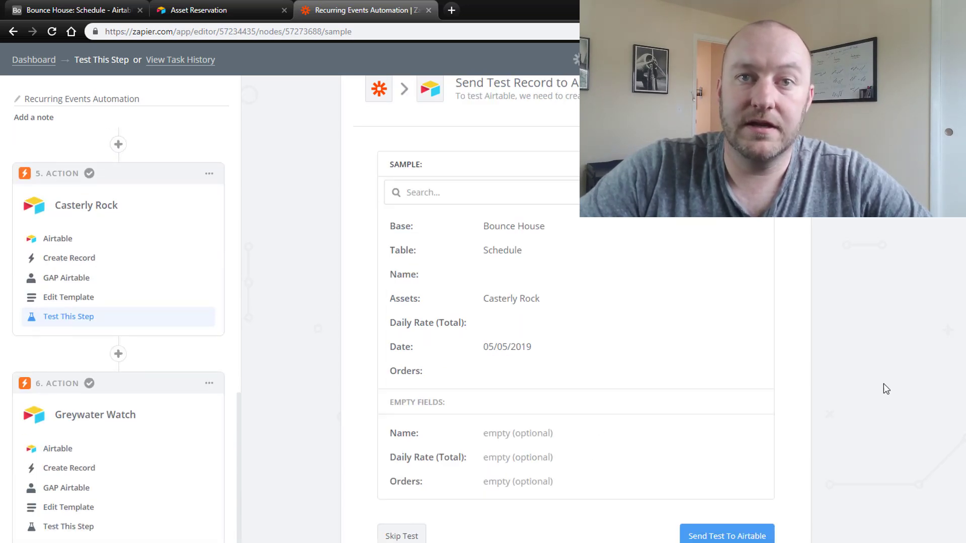
click(760, 529)
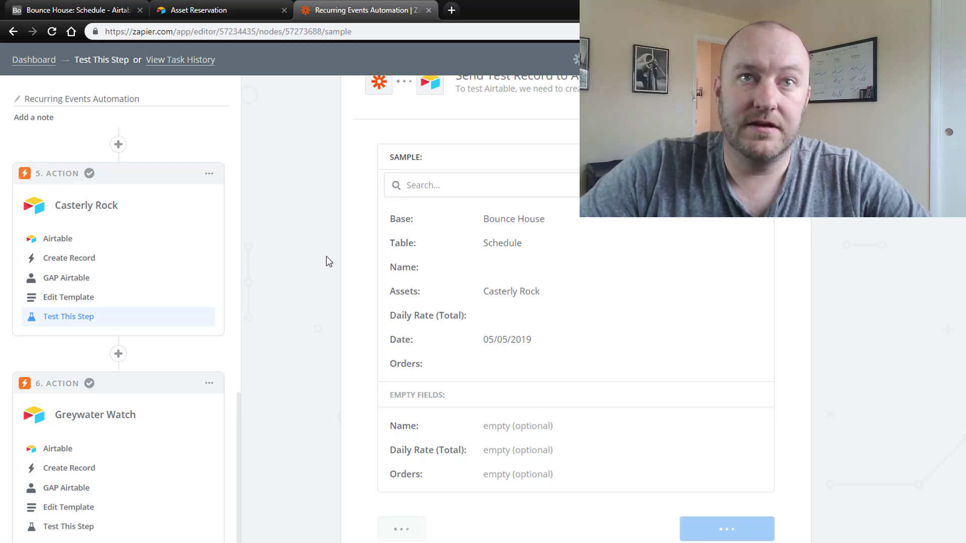
click(83, 527)
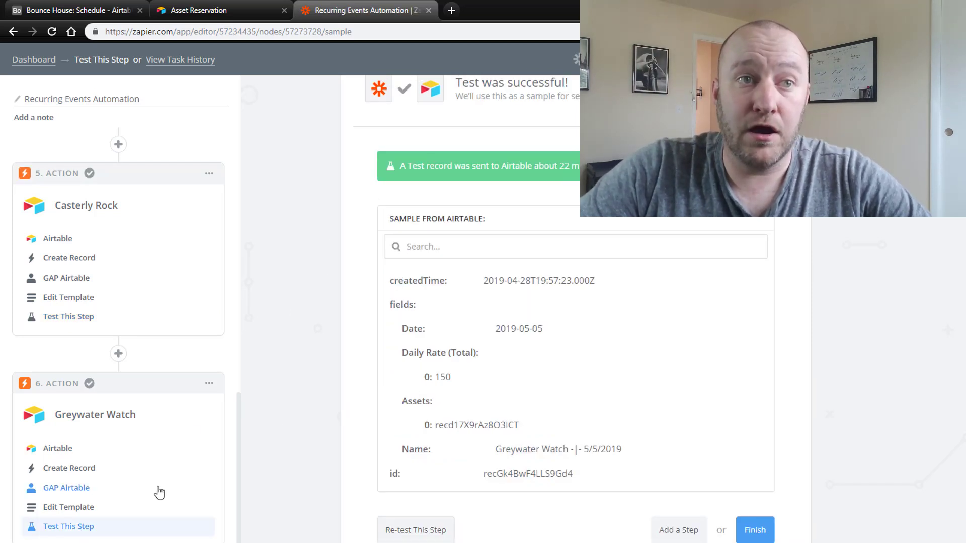
click(413, 531)
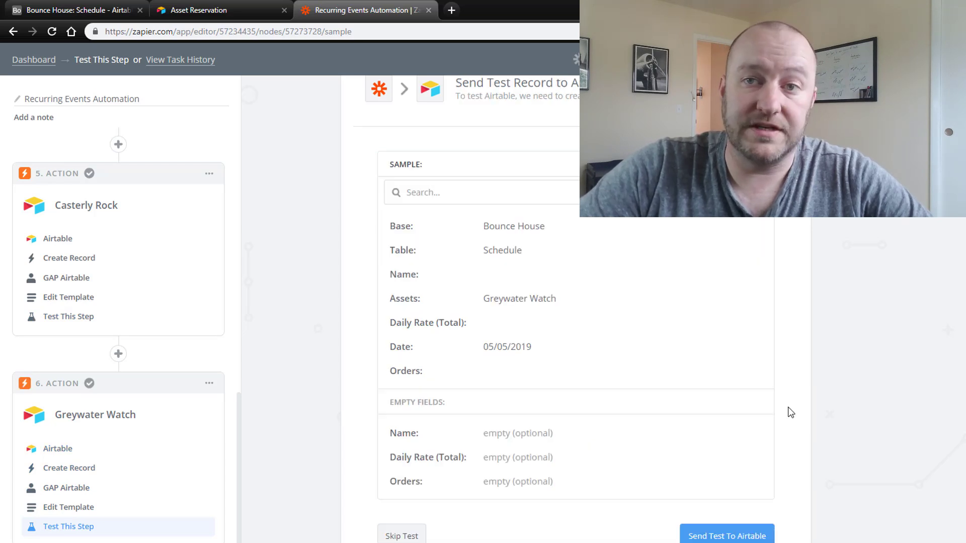
click(762, 536)
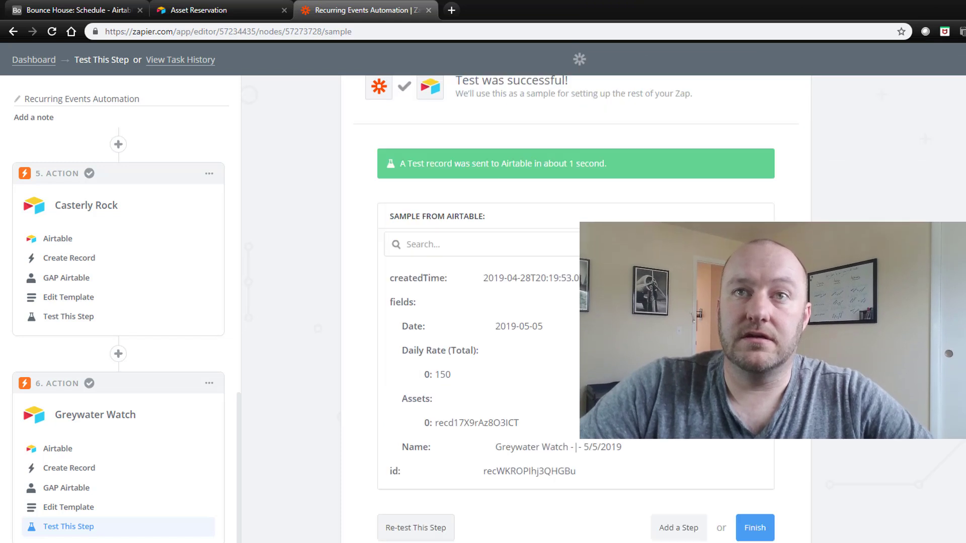
Check the Bounce House Schedule's 5/5/2019 group and select the Winterfell record.
click(55, 10)
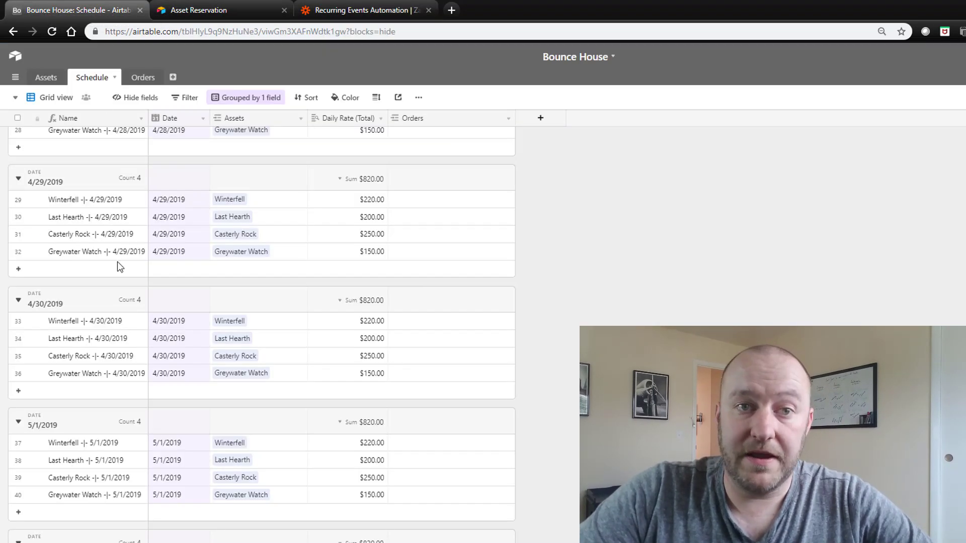
scroll(126, 302, down, 3)
click(87, 446)
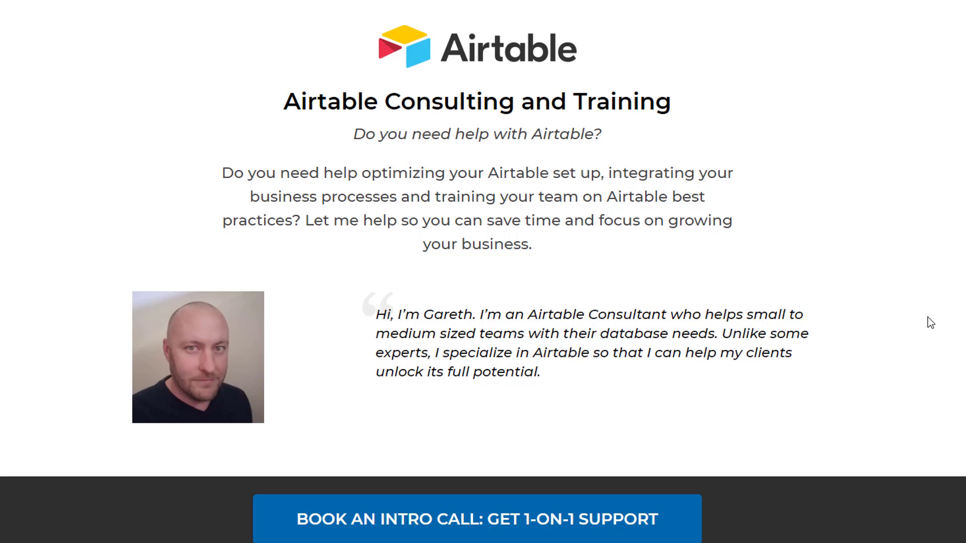
scroll(892, 325, down, 10)
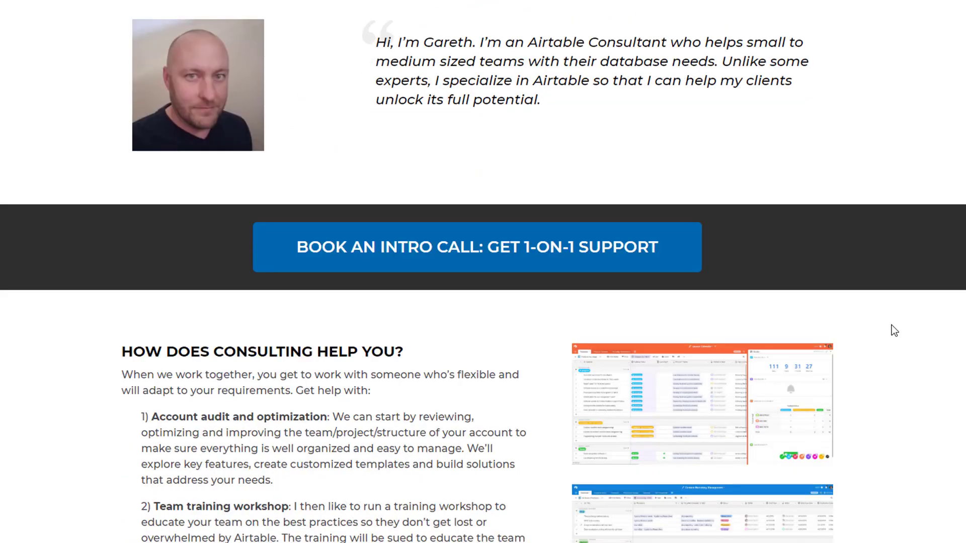
scroll(892, 325, down, 8)
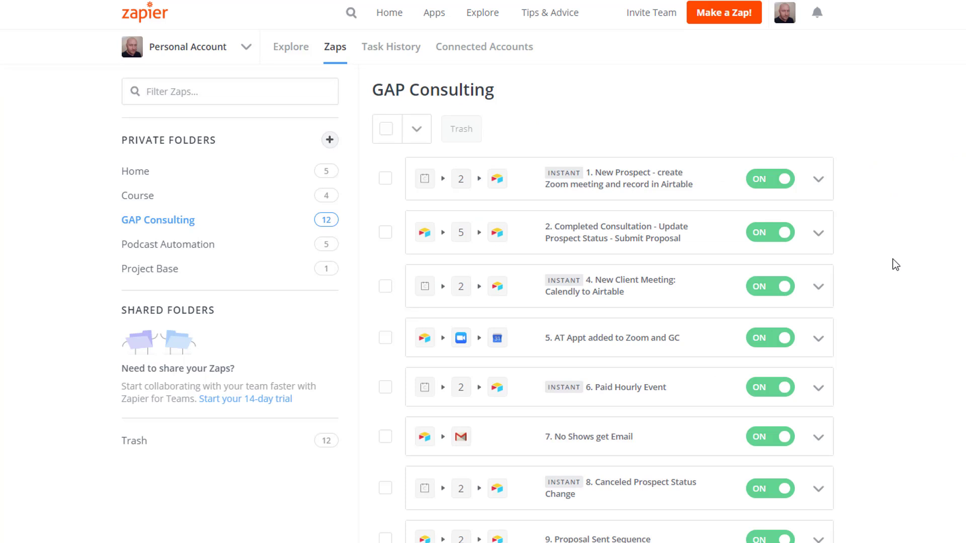
scroll(905, 285, down, 1)
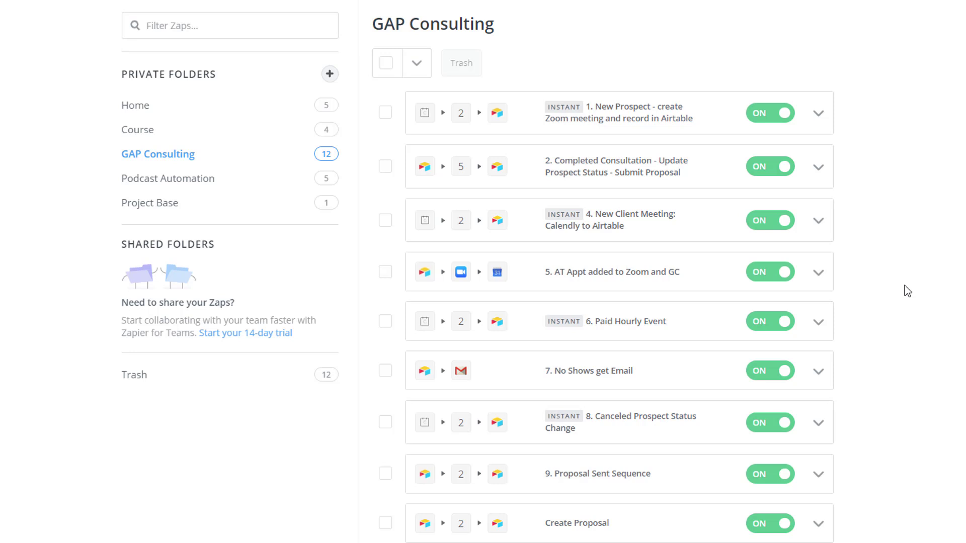
scroll(904, 285, up, 1)
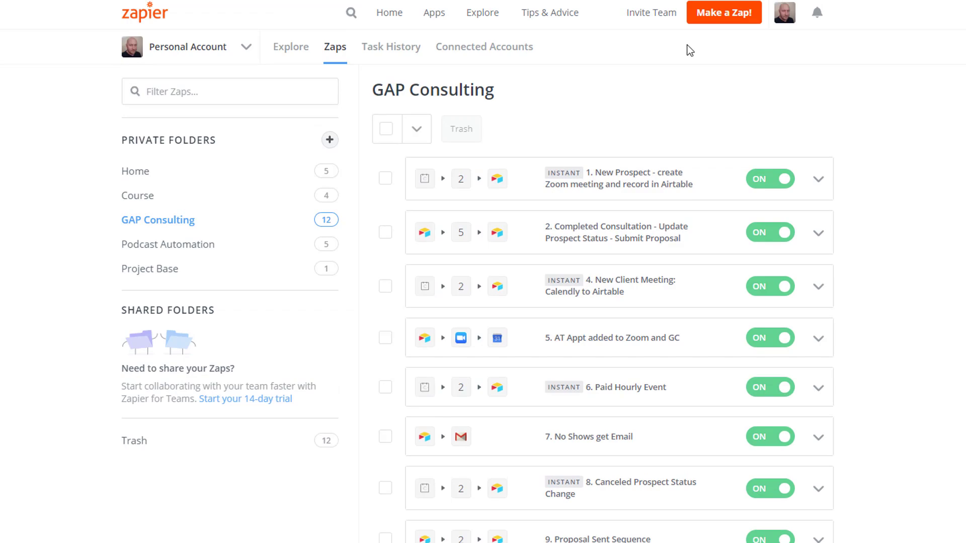